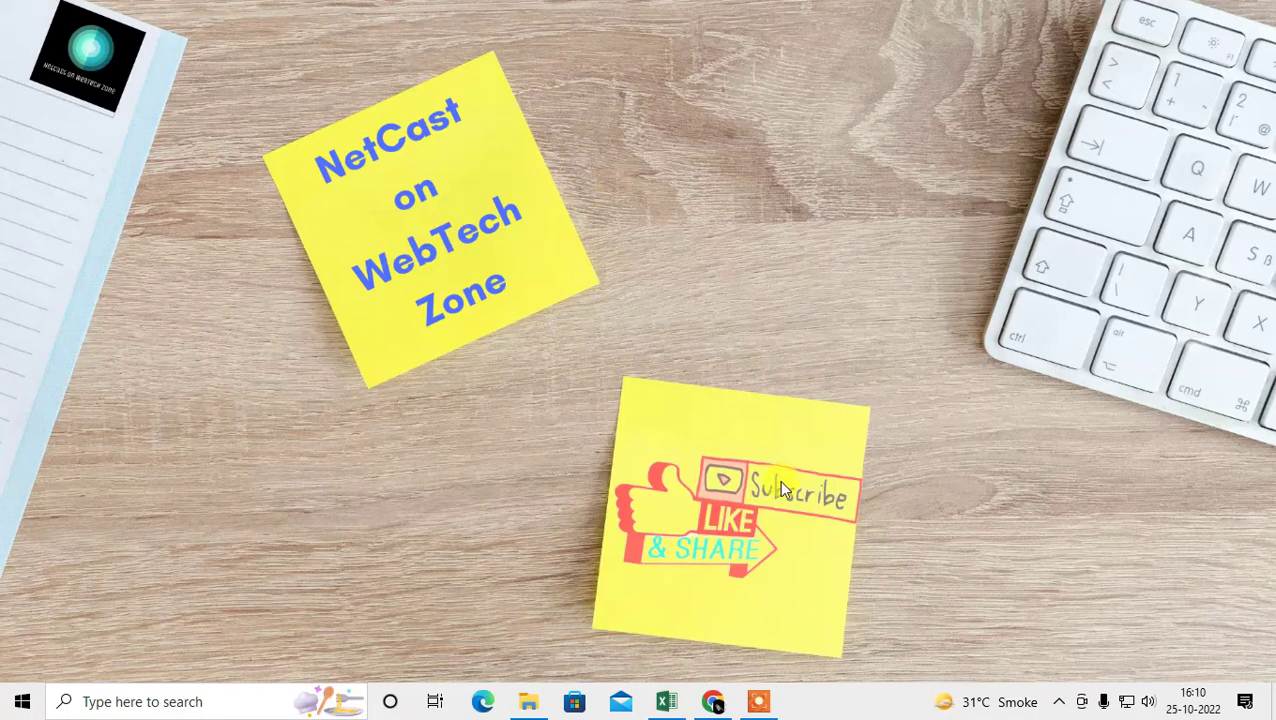
Refresh the desktop from its right-click menu
mouse_move(712, 707)
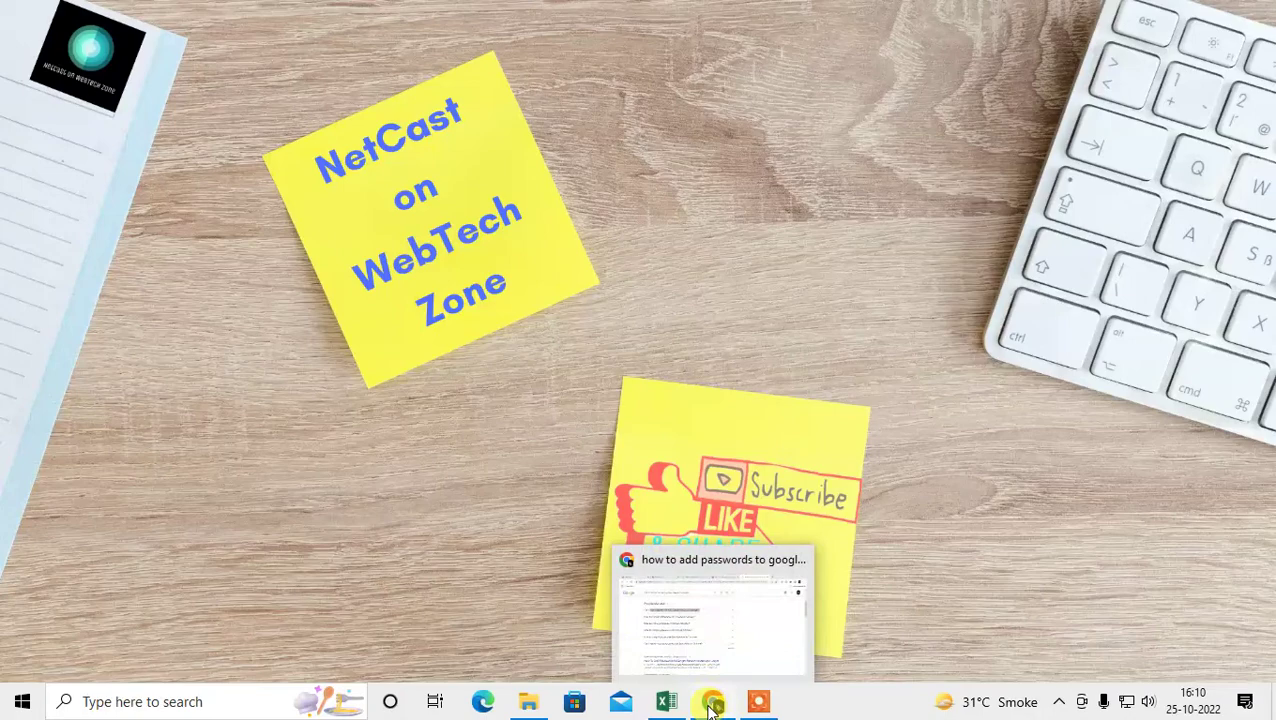
right_click(762, 181)
left_click(832, 246)
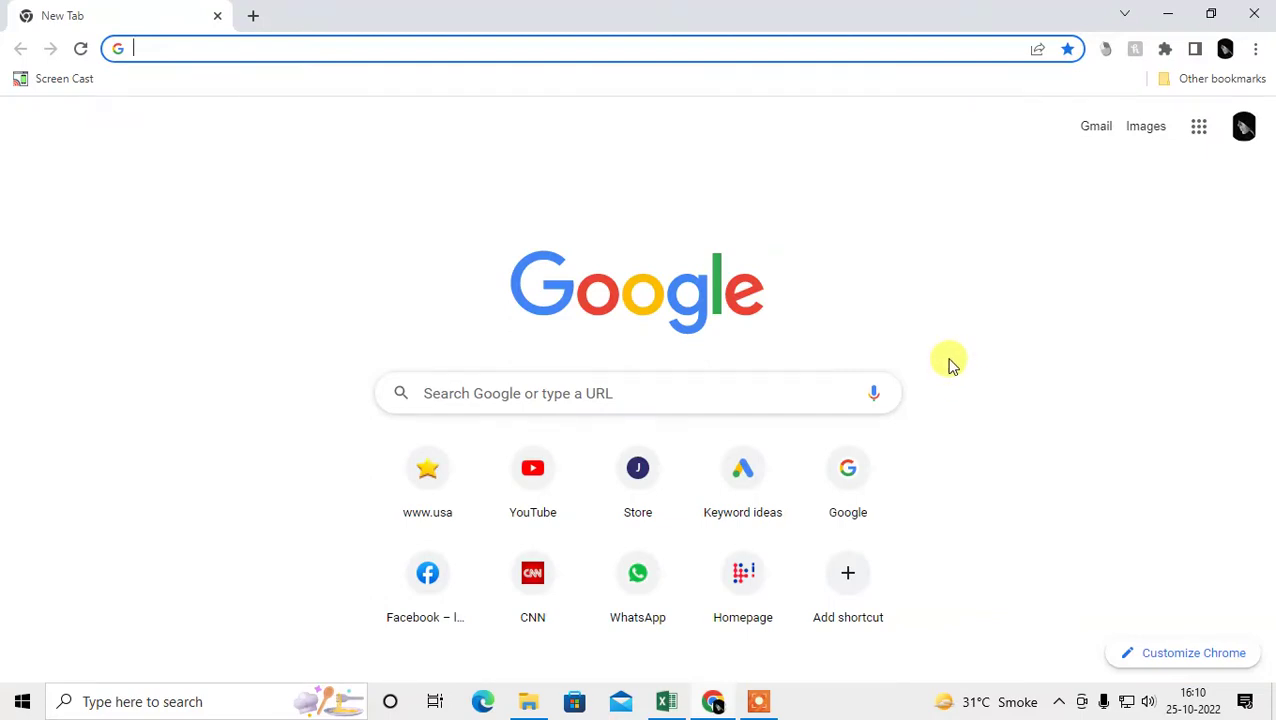
Check the Google account popup and Chrome profile panel (sync off), then show Chrome's main menu
left_click(1244, 128)
left_click(846, 300)
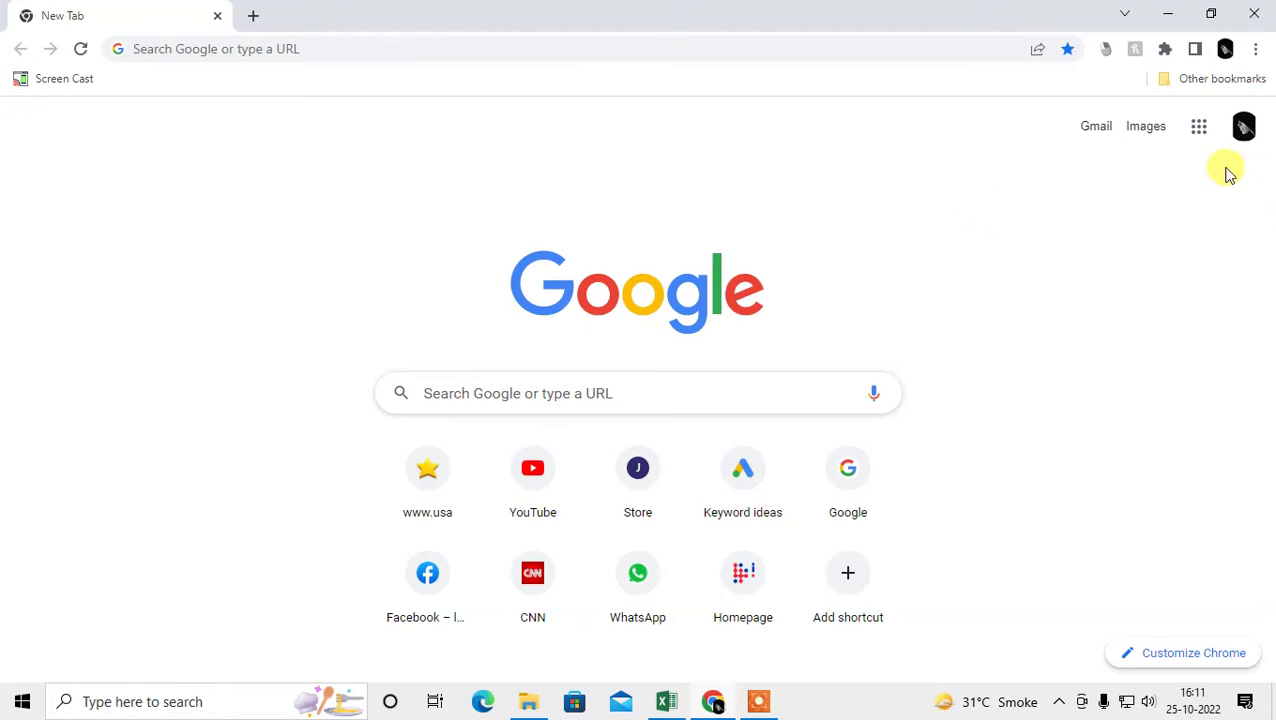
left_click(1240, 130)
left_click(823, 124)
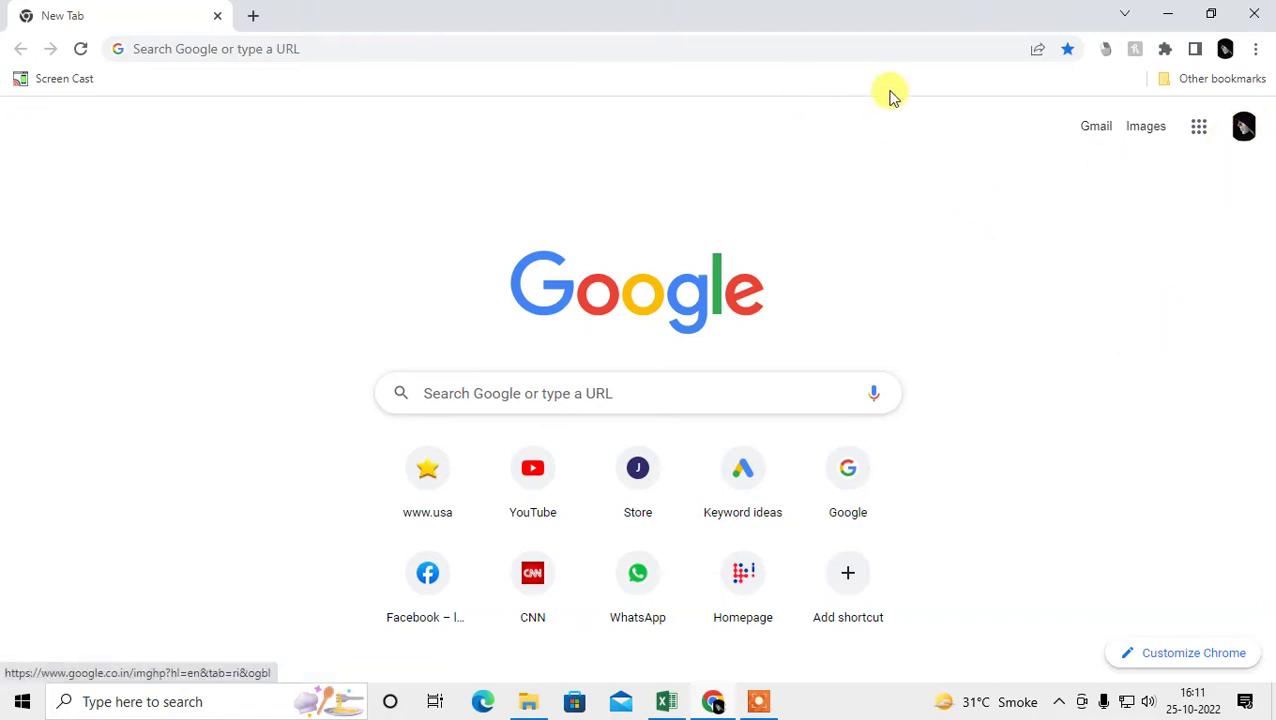
left_click(1226, 50)
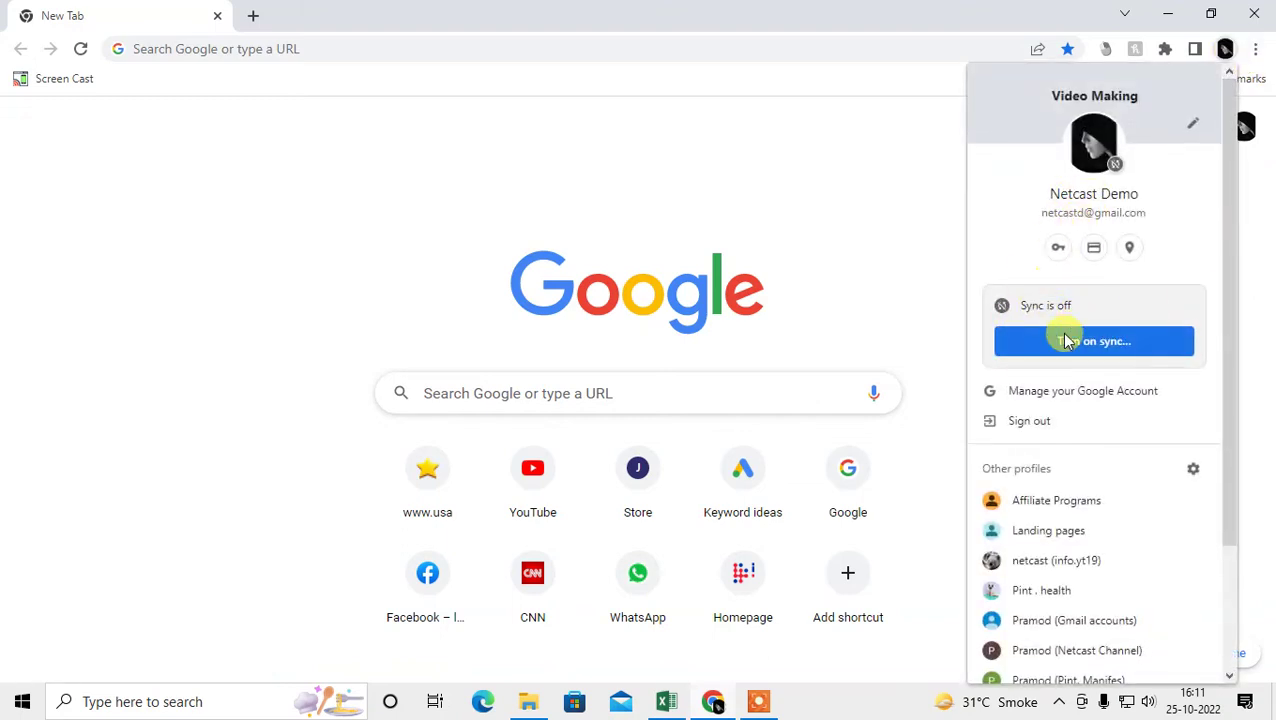
left_click(815, 200)
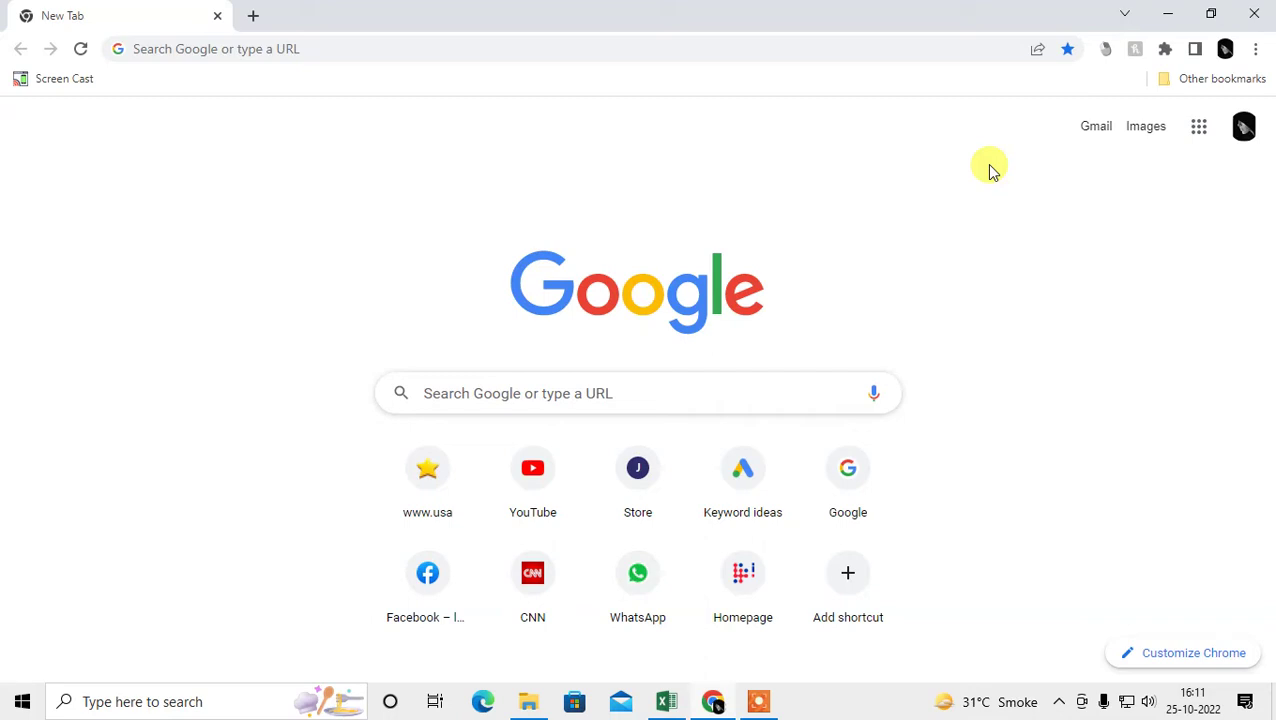
left_click(1255, 50)
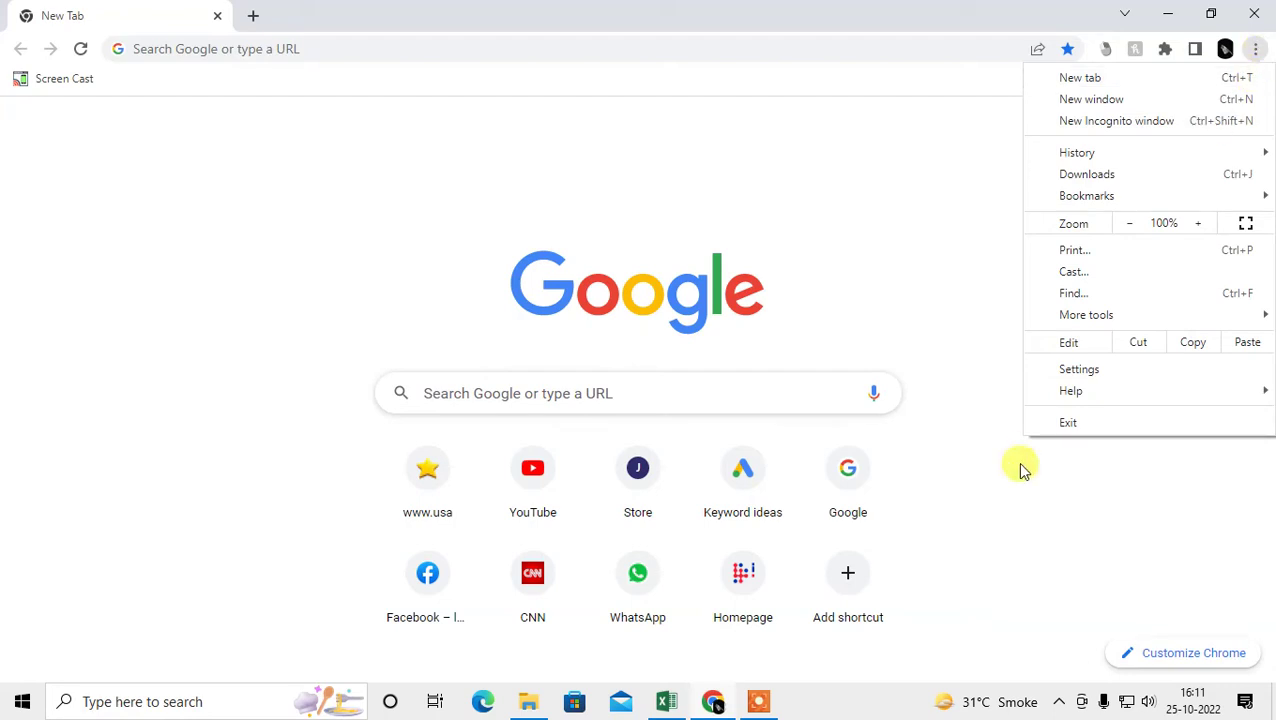
Go to Settings > Autofill > Password Manager and review the three saved site logins
left_click(1080, 369)
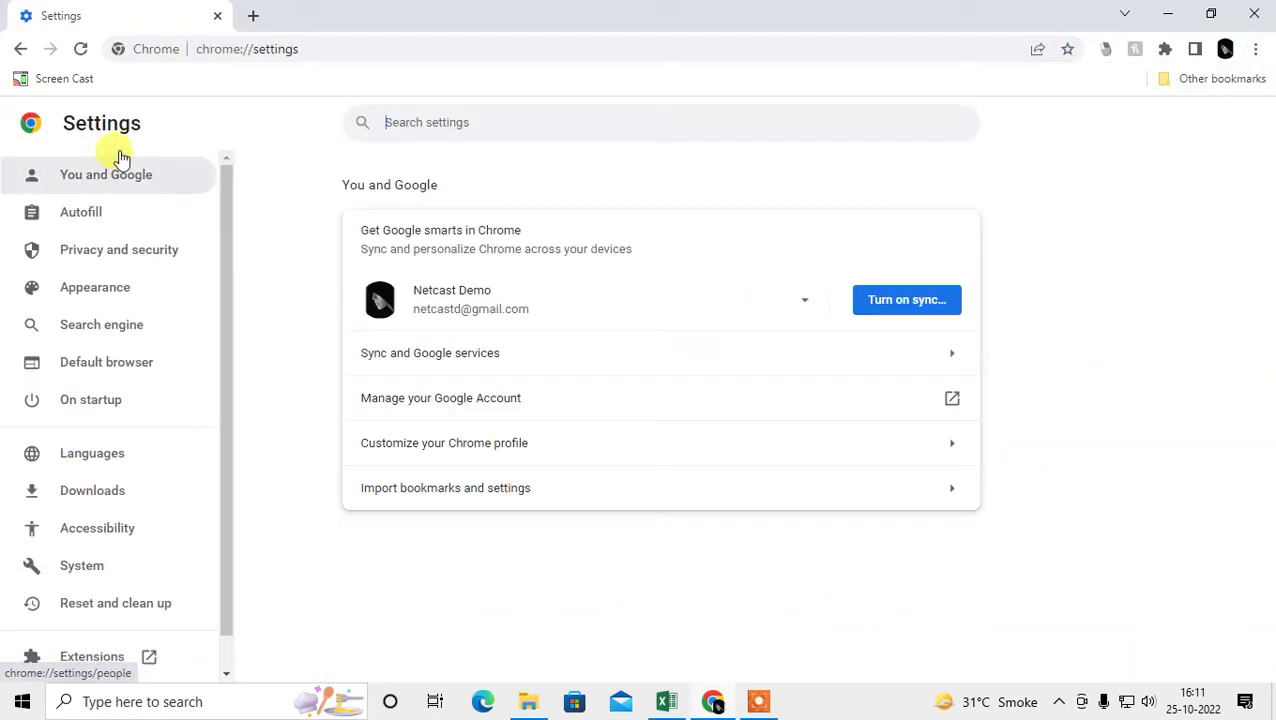
left_click(90, 209)
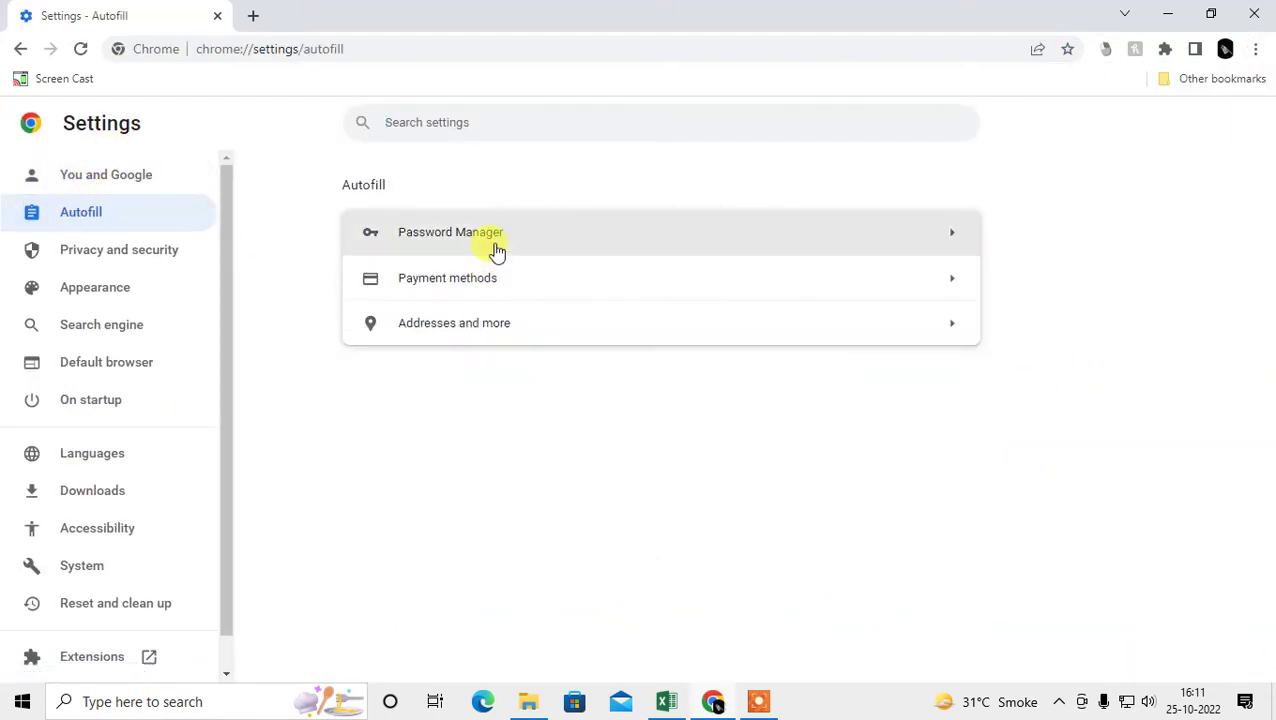
left_click(493, 248)
scroll(632, 435, "down", 4)
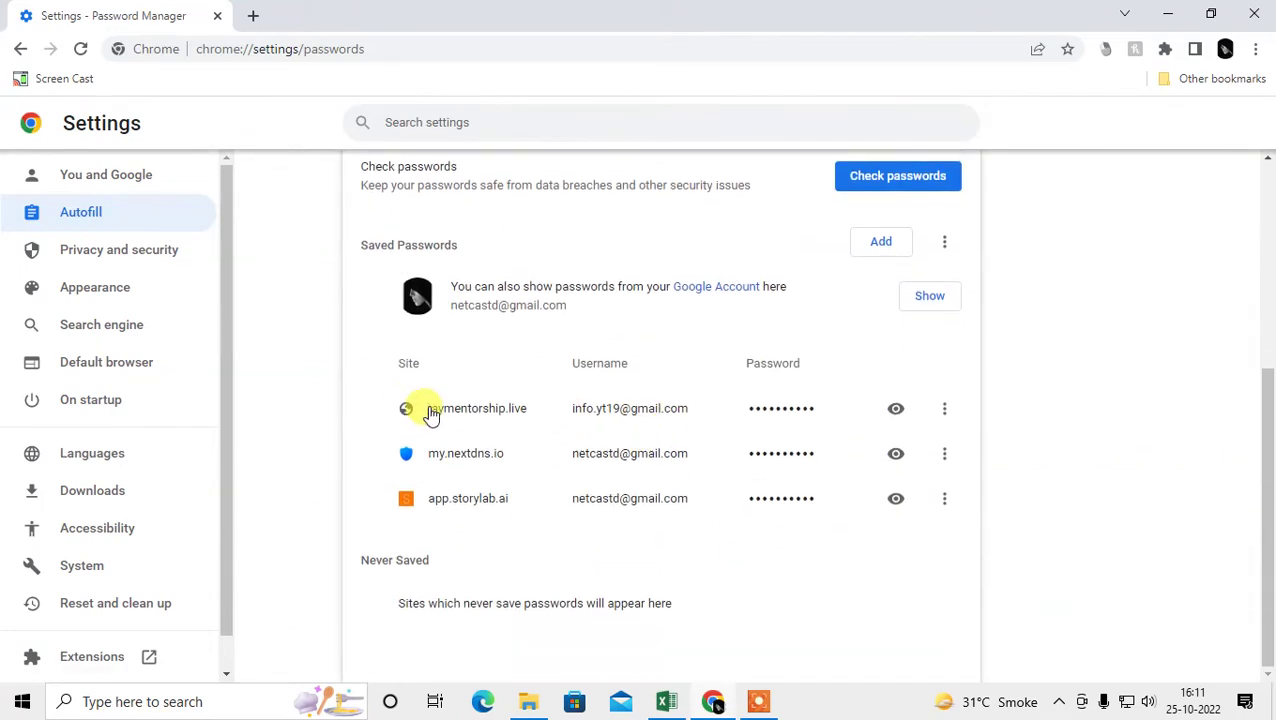
left_click_drag(379, 407, 743, 520)
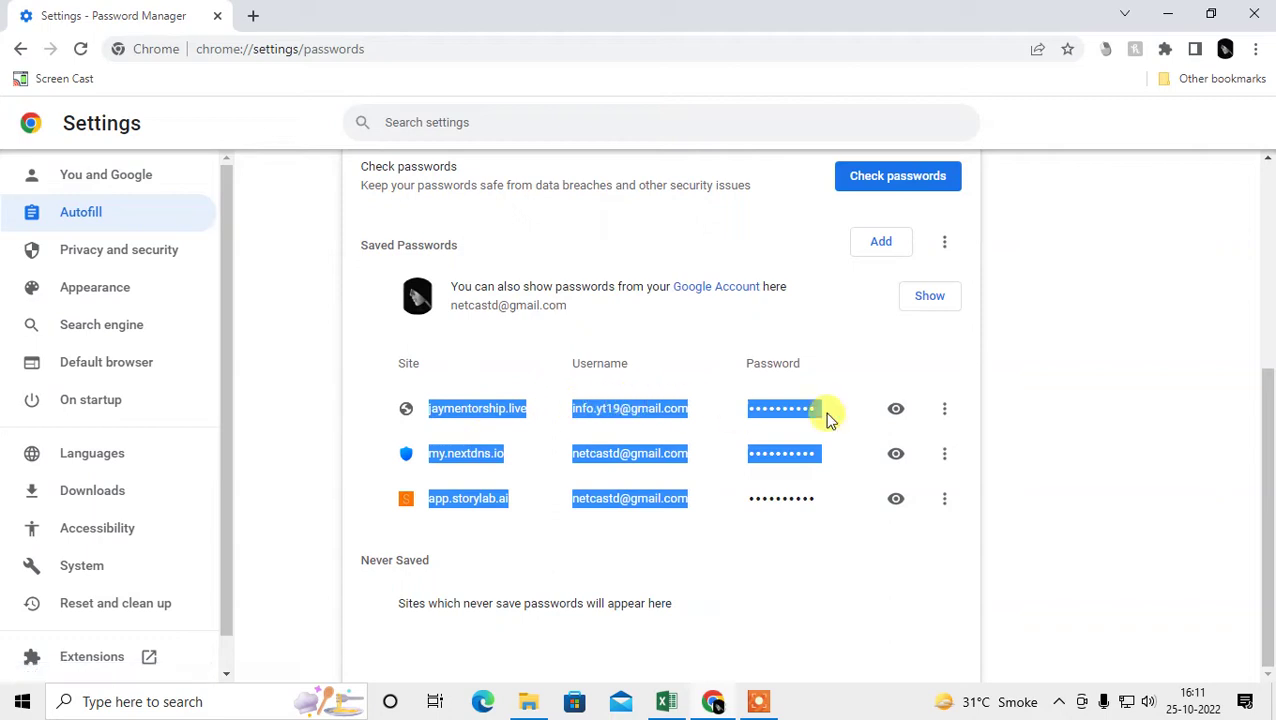
left_click(860, 432)
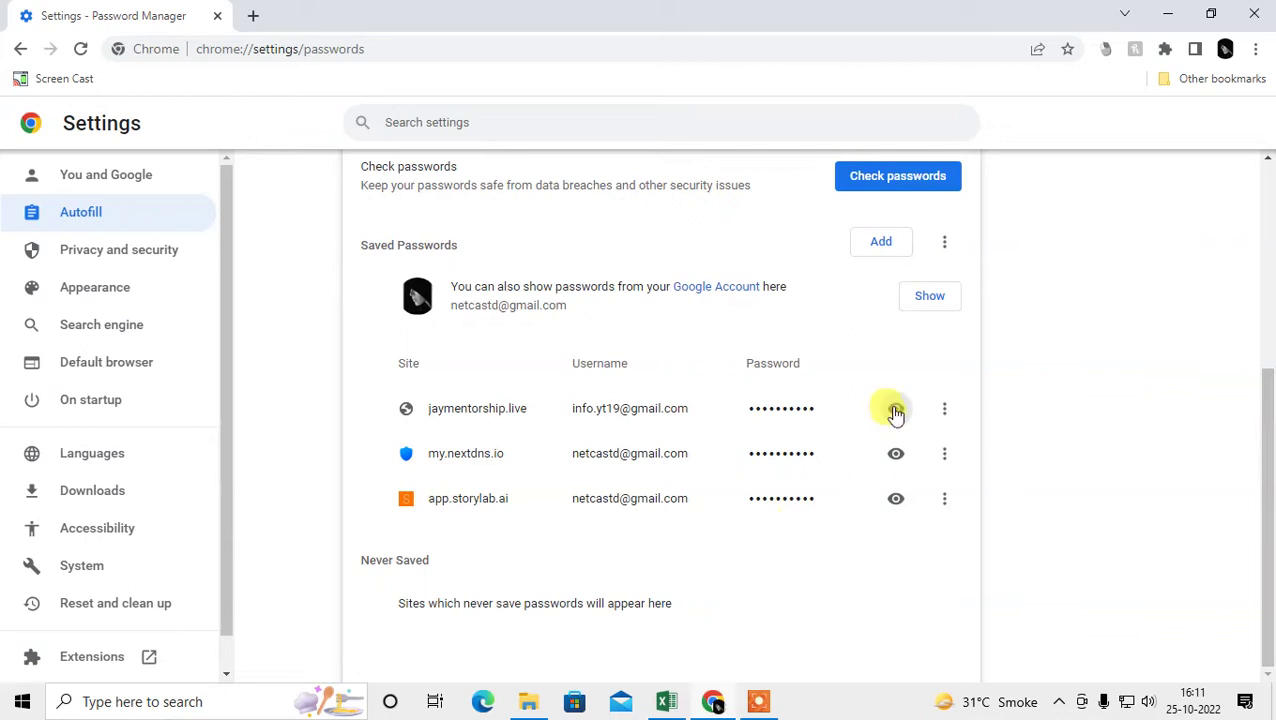
left_click_drag(1262, 413, 1262, 342)
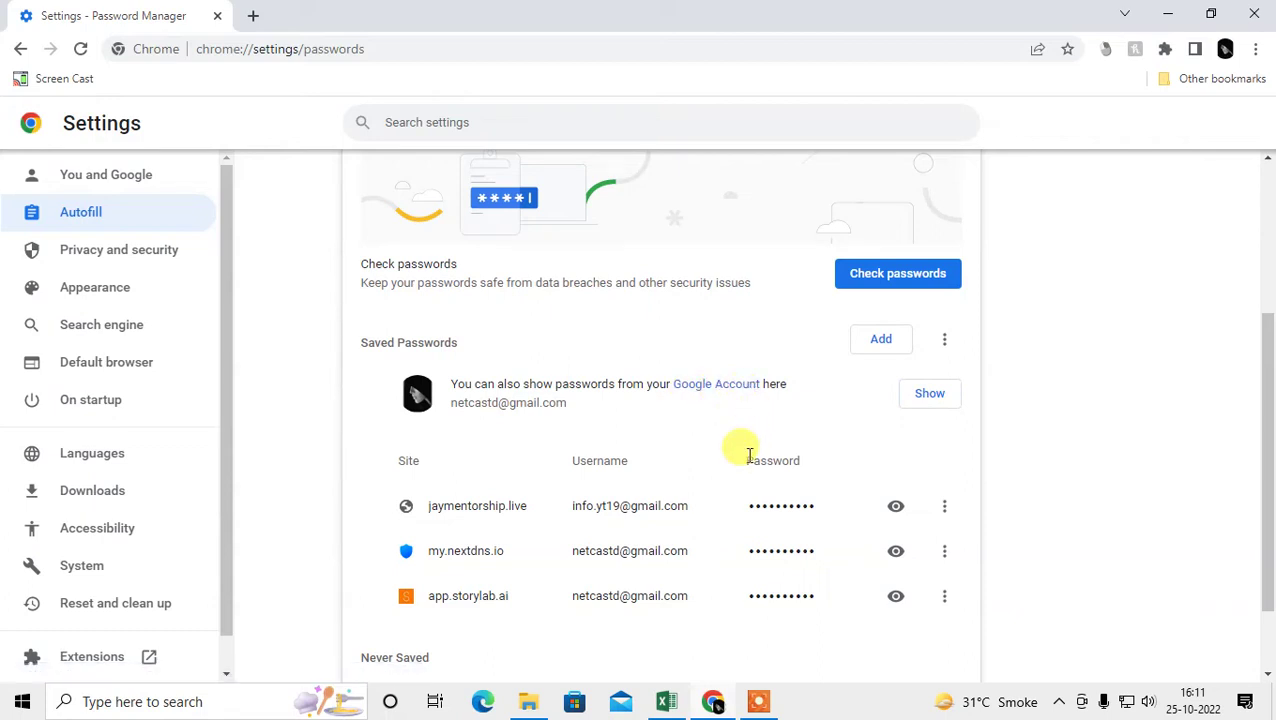
scroll(745, 452, "down", 1)
scroll(760, 400, "up", 4)
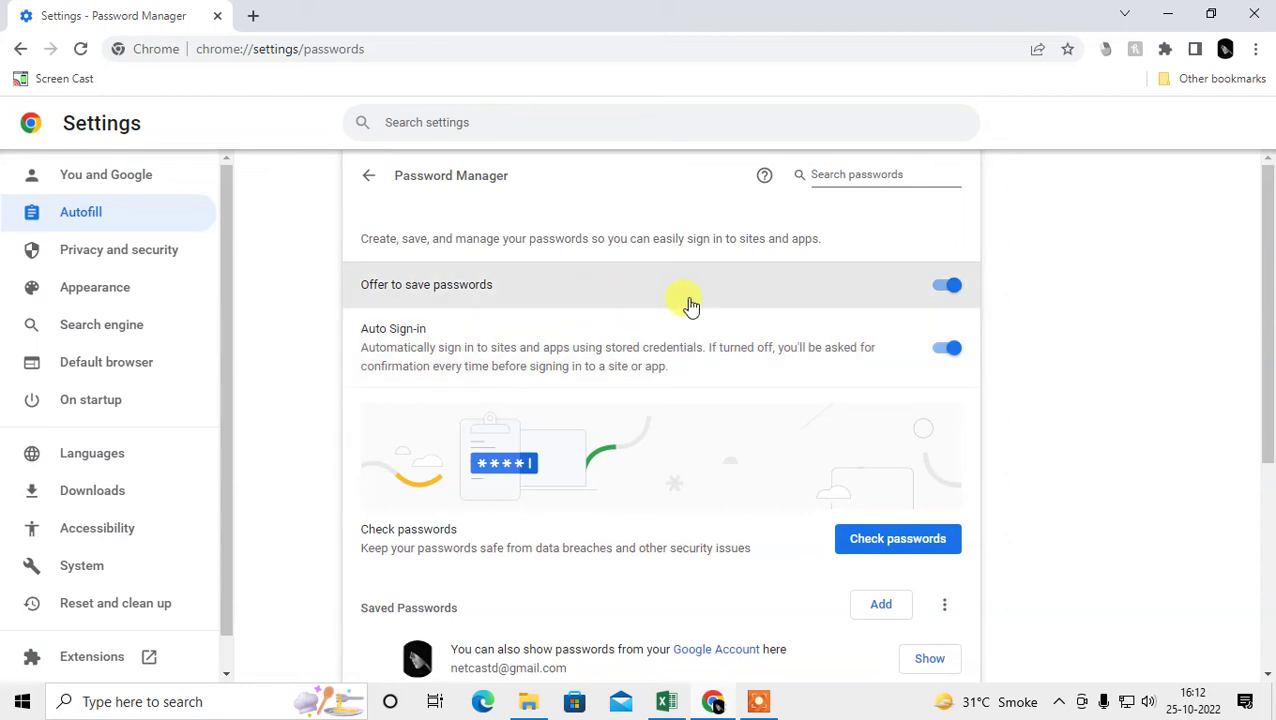
left_click(966, 289)
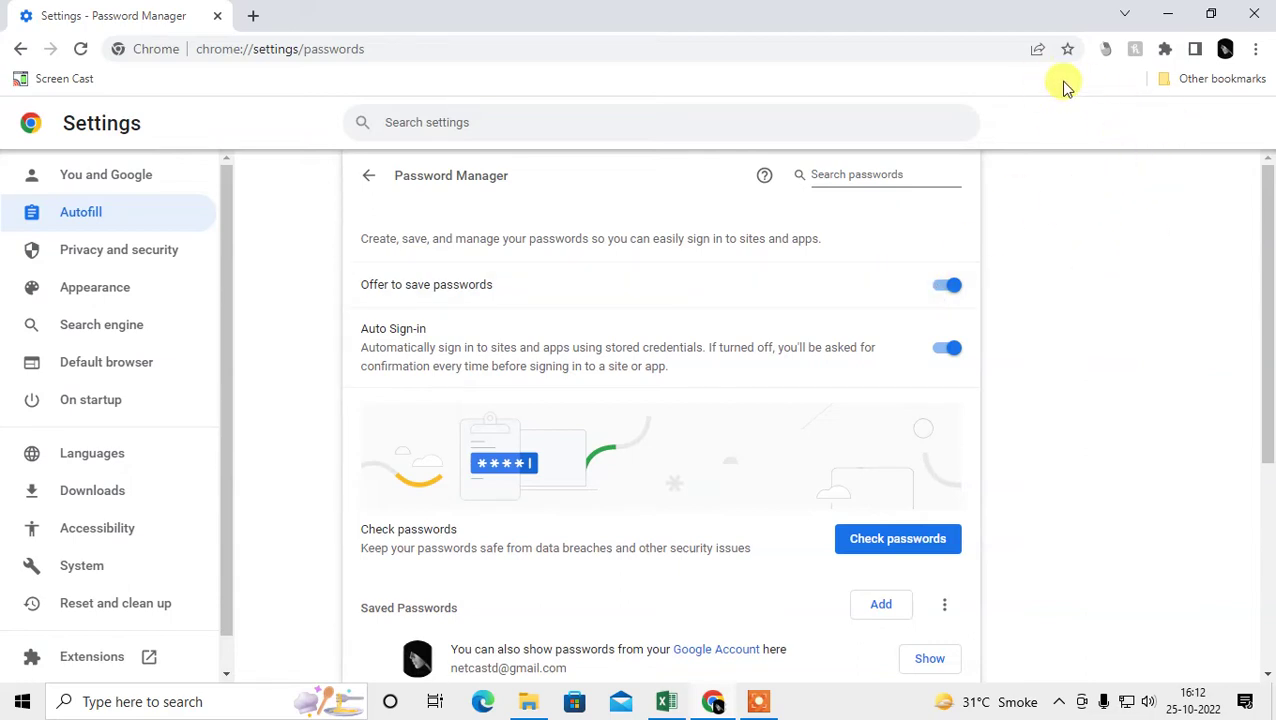
left_click(950, 288)
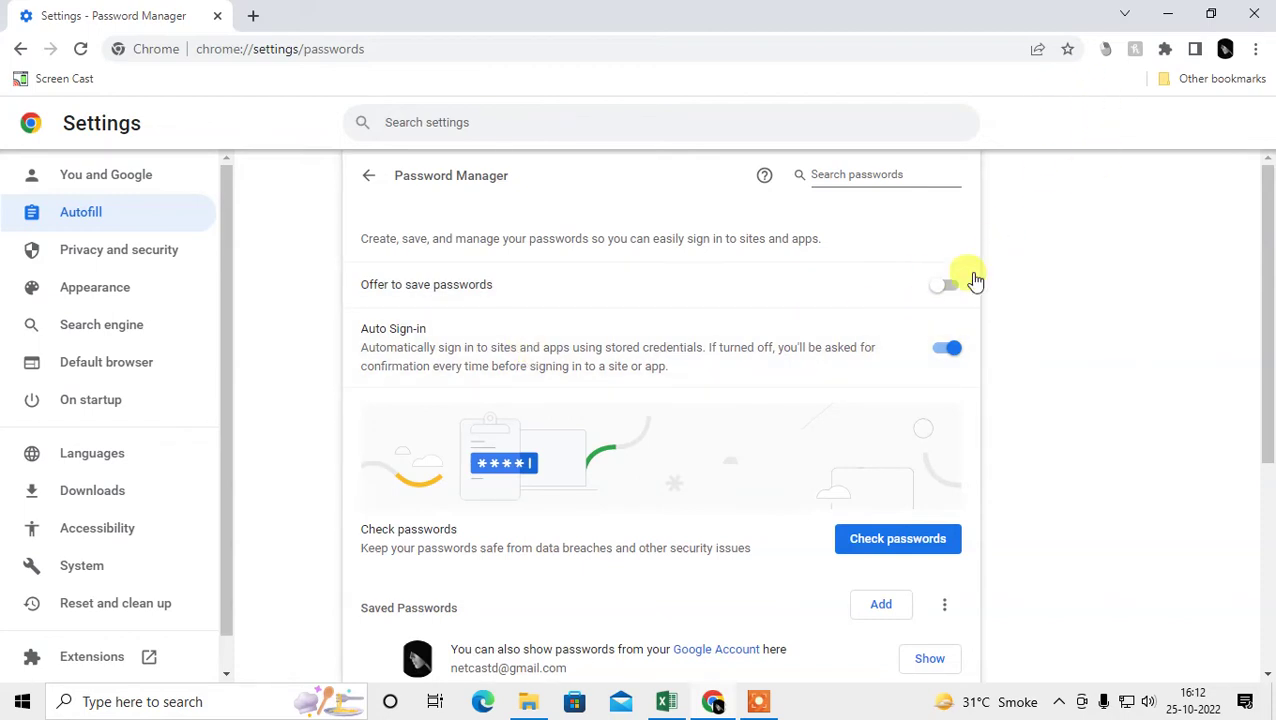
left_click(948, 286)
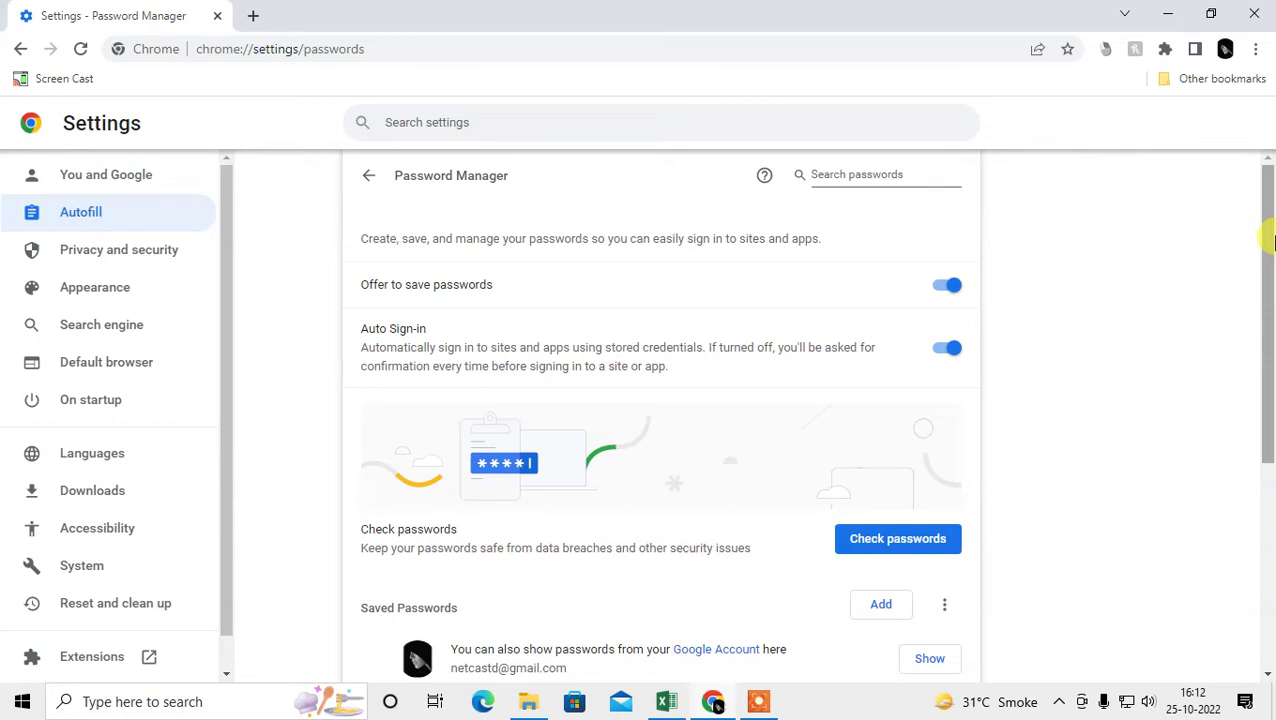
scroll(575, 470, "down", 2)
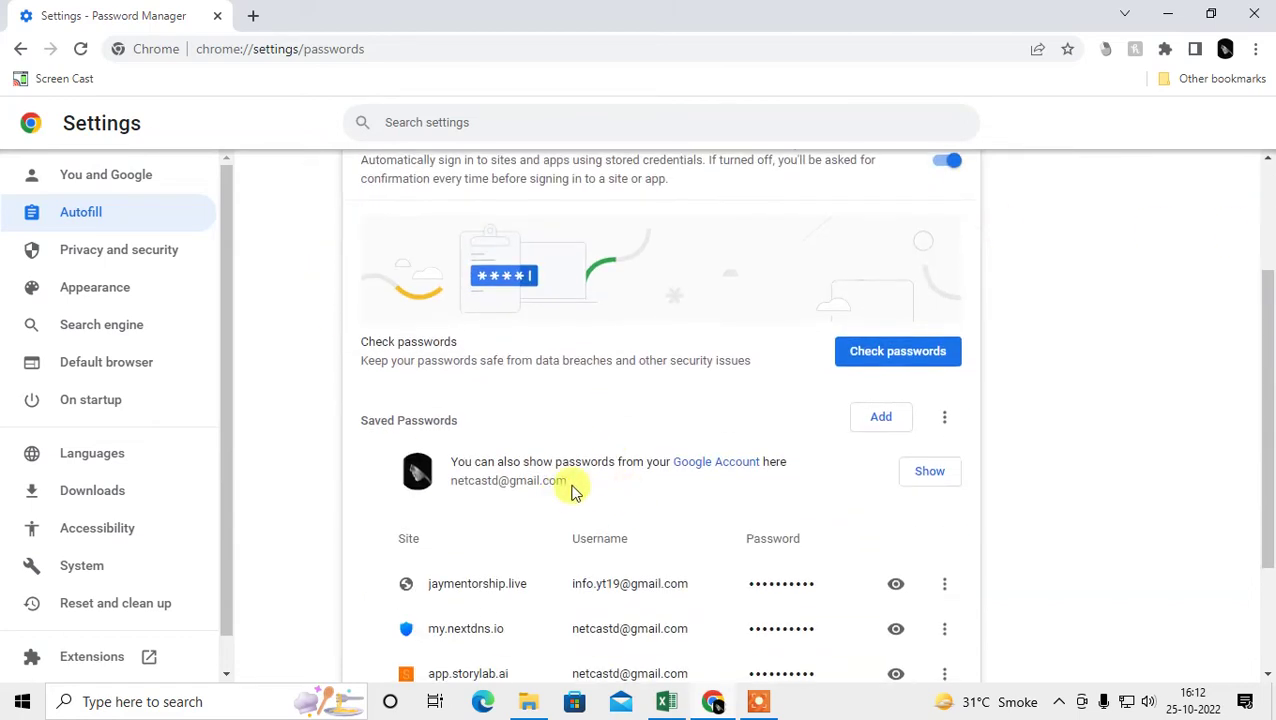
scroll(622, 505, "up", 2)
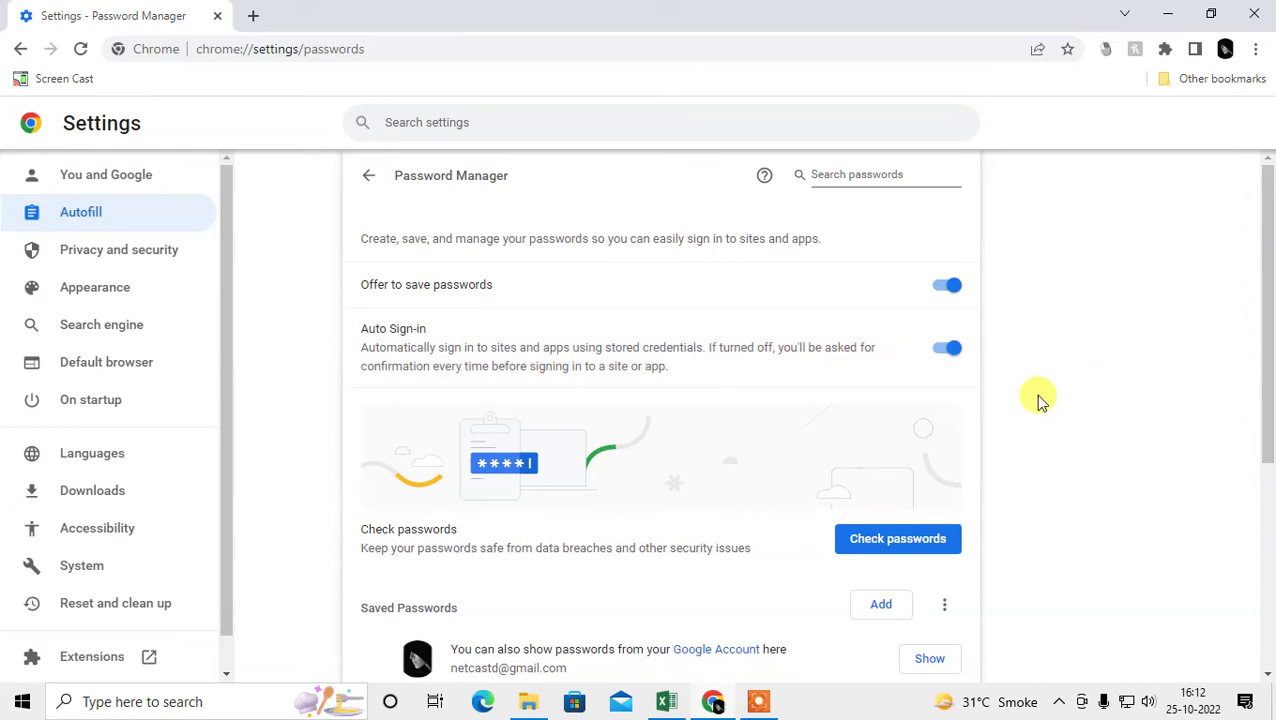
scroll(1071, 353, "down", 4)
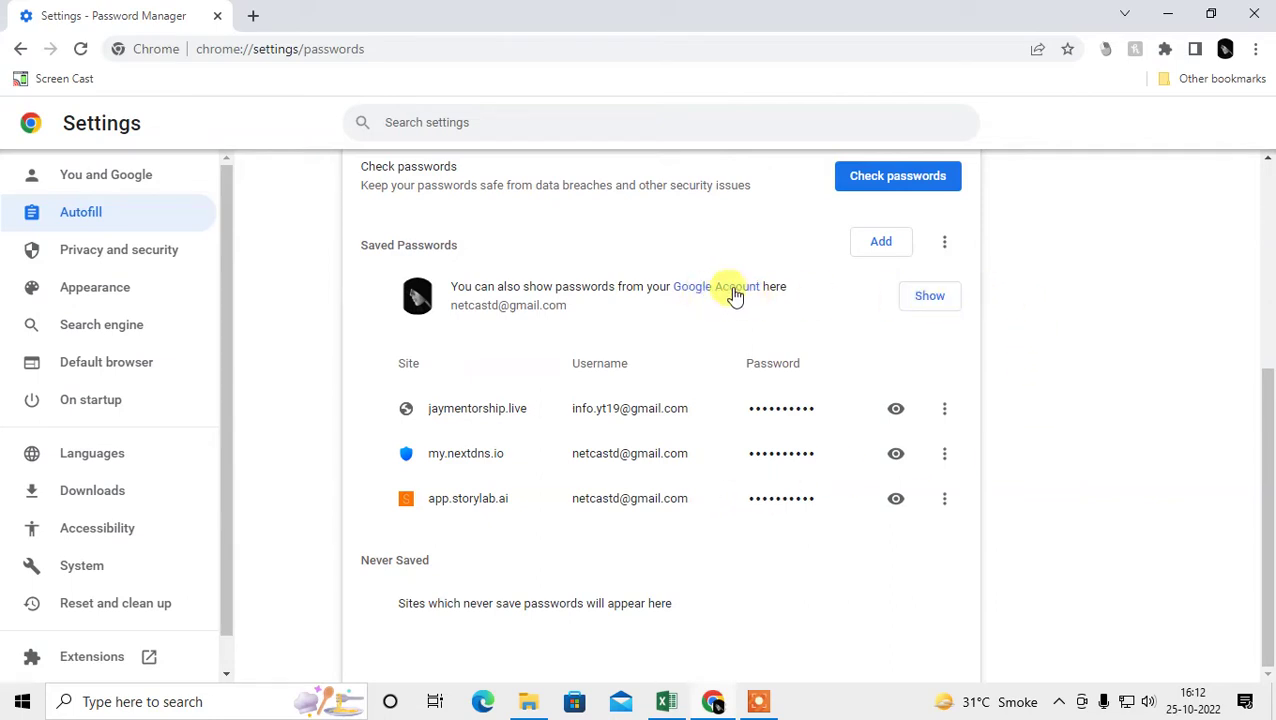
scroll(837, 299, "up", 4)
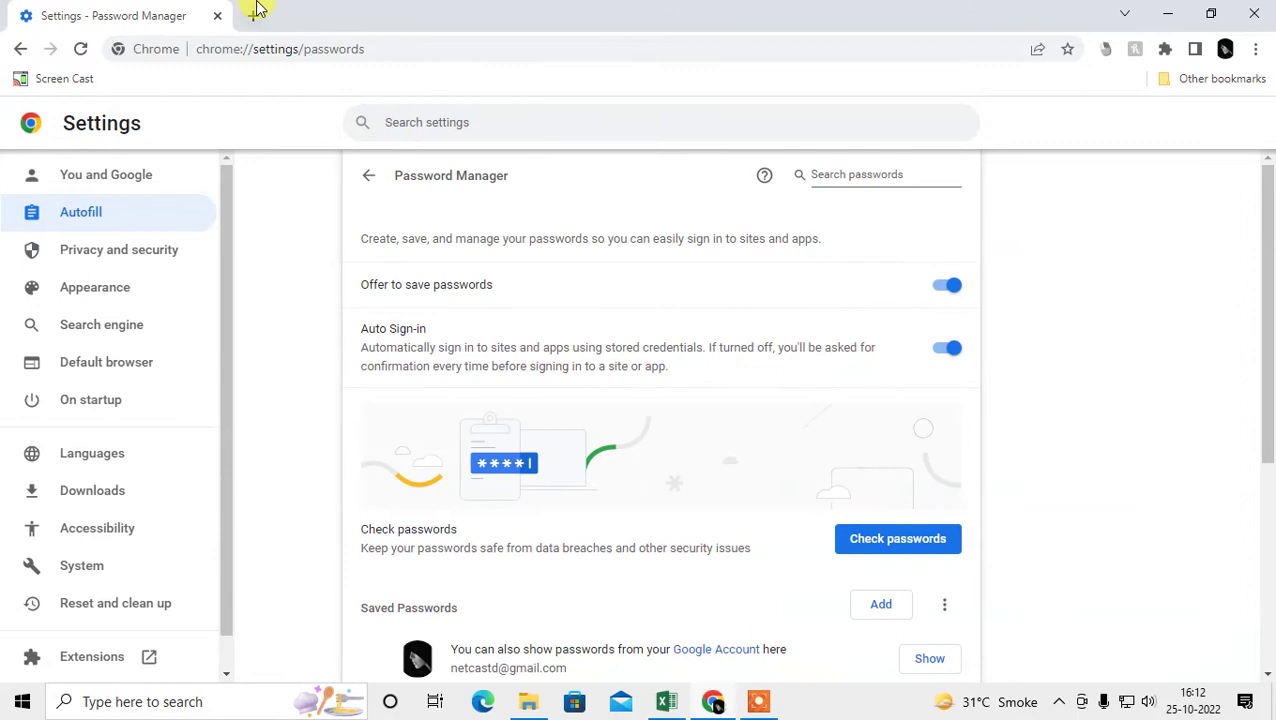
In a new tab, go via Manage your Google Account > Security to the account Password Manager
left_click(255, 12)
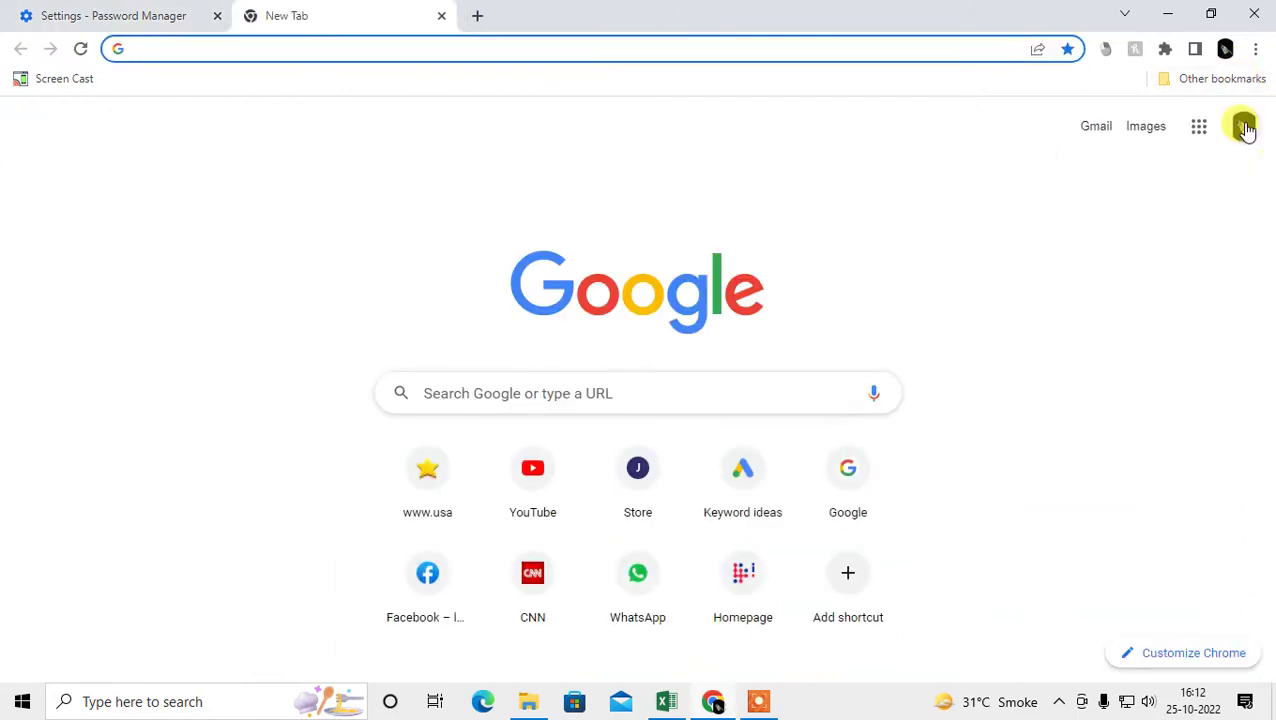
left_click(1243, 127)
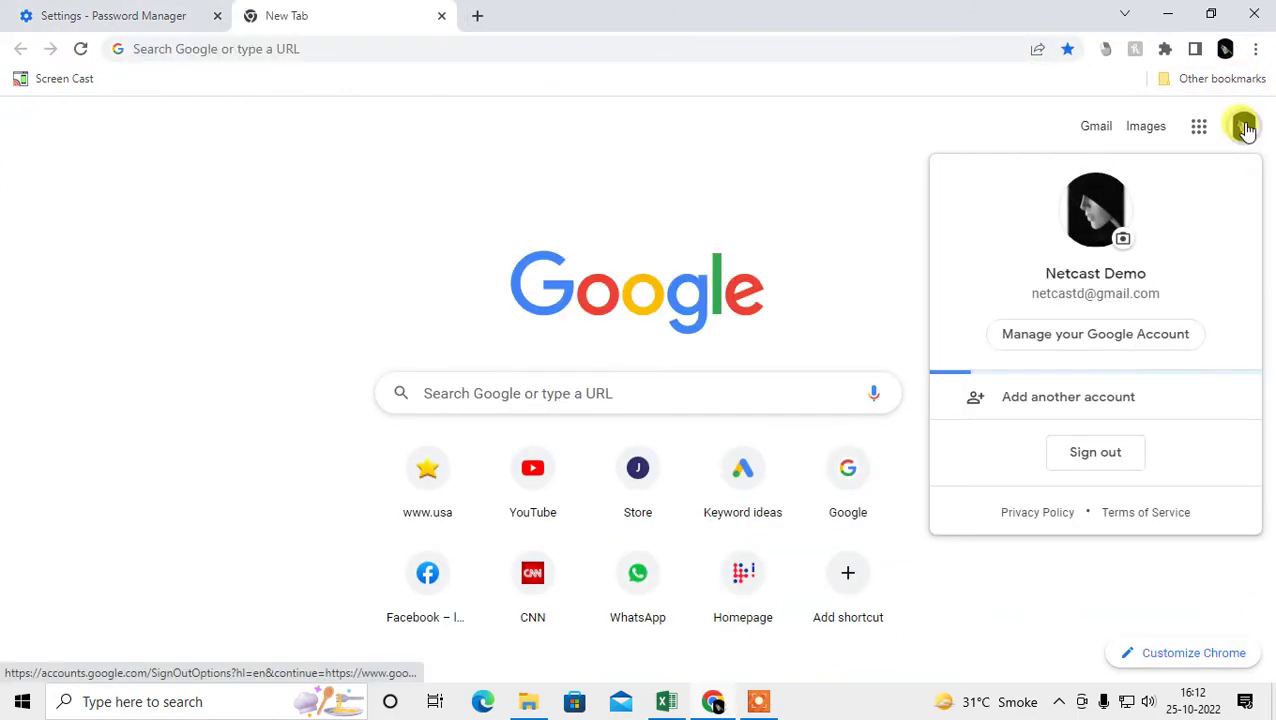
left_click(1040, 340)
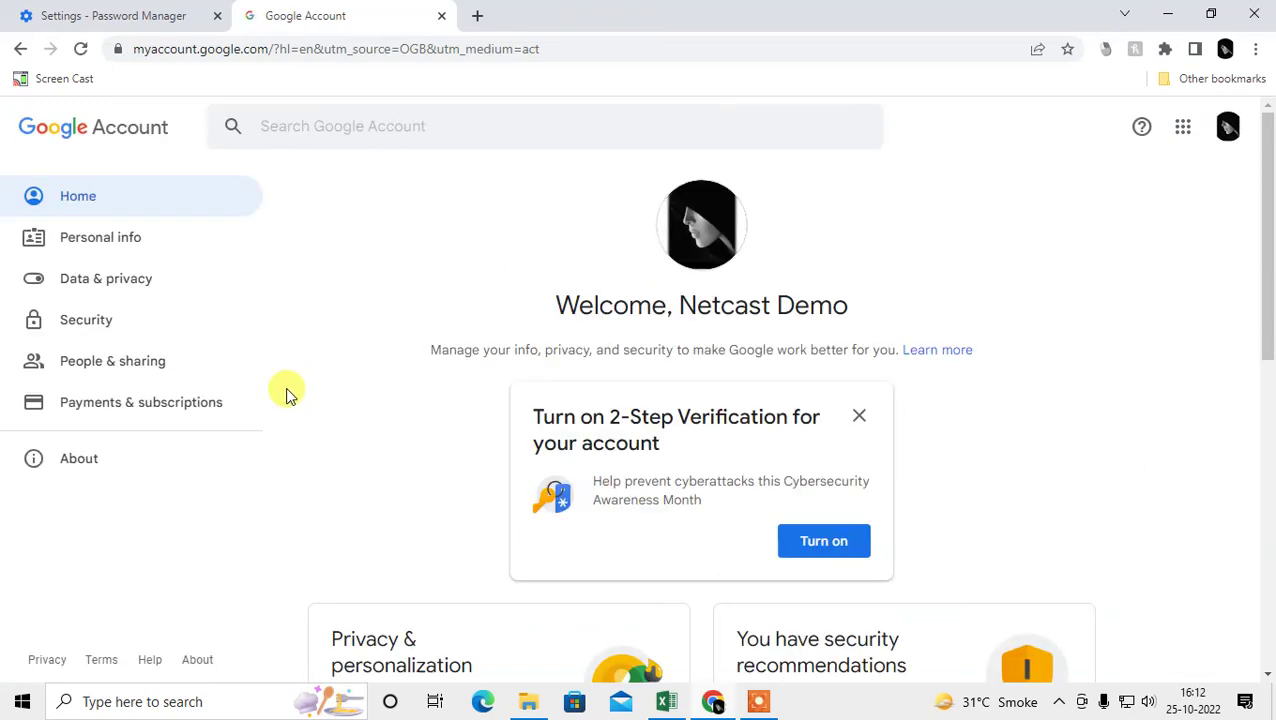
left_click(90, 322)
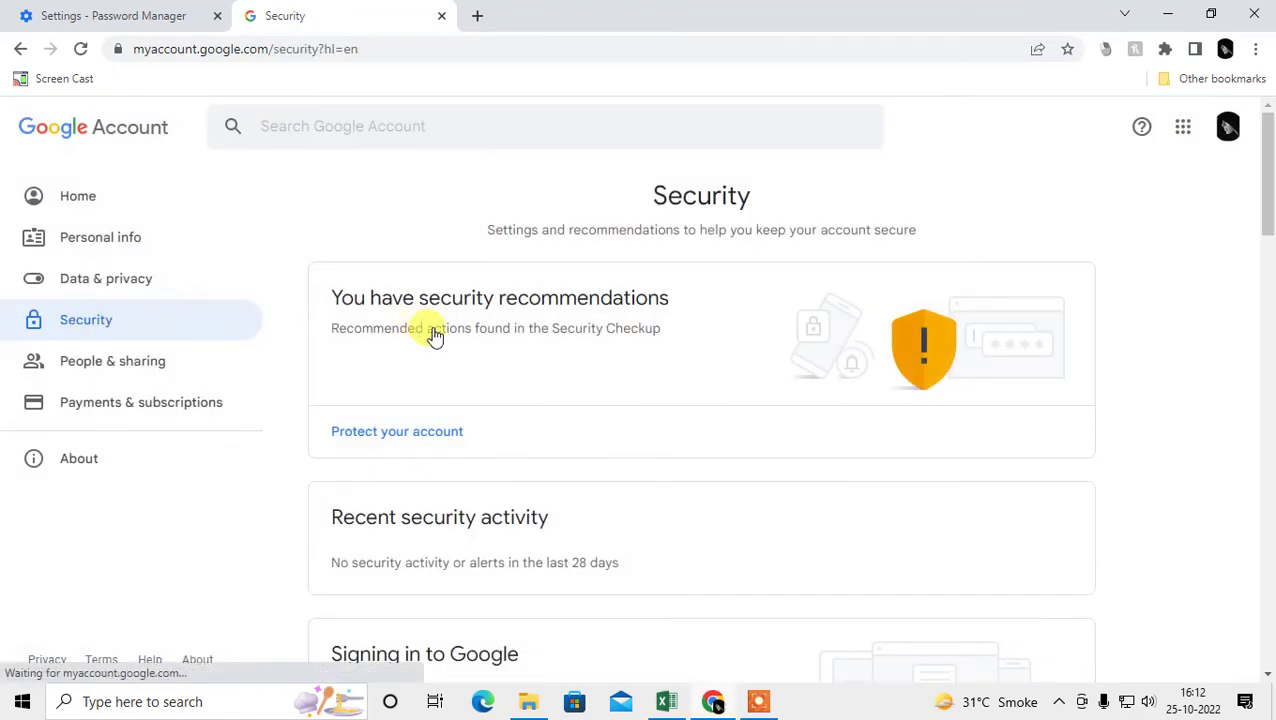
scroll(550, 370, "down", 10)
scroll(474, 352, "down", 2)
scroll(296, 370, "up", 3)
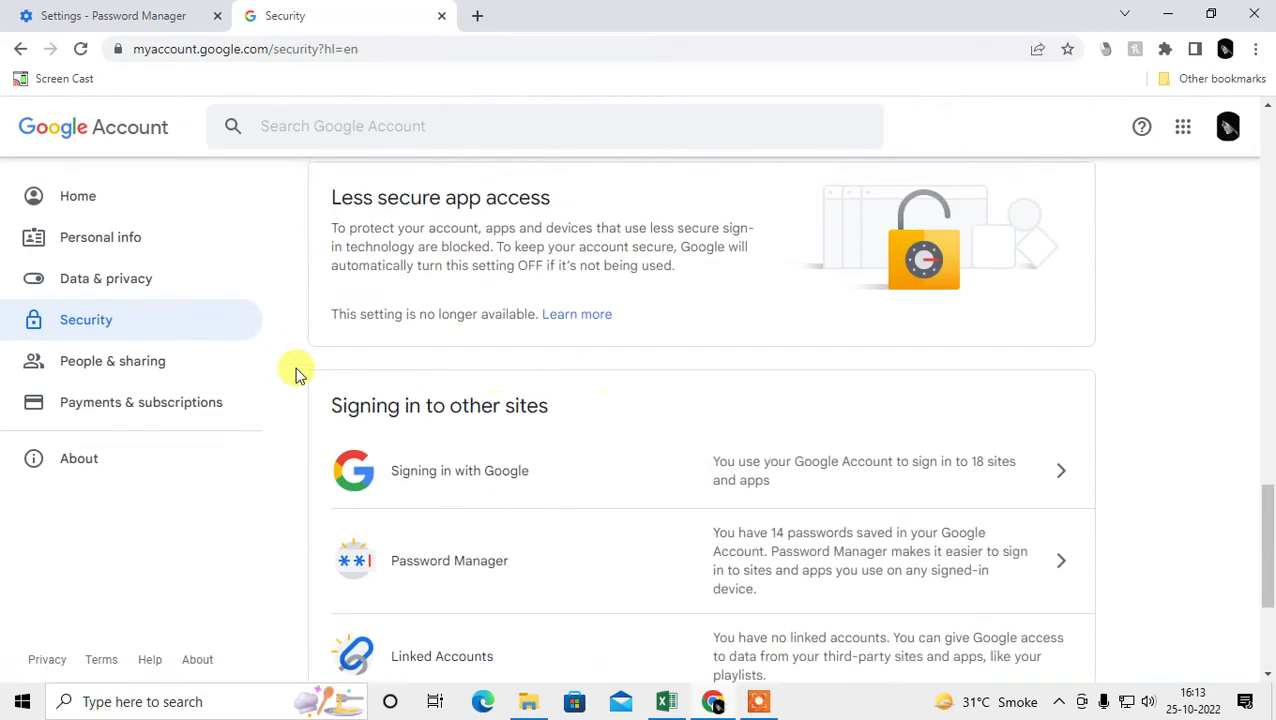
scroll(402, 356, "down", 1)
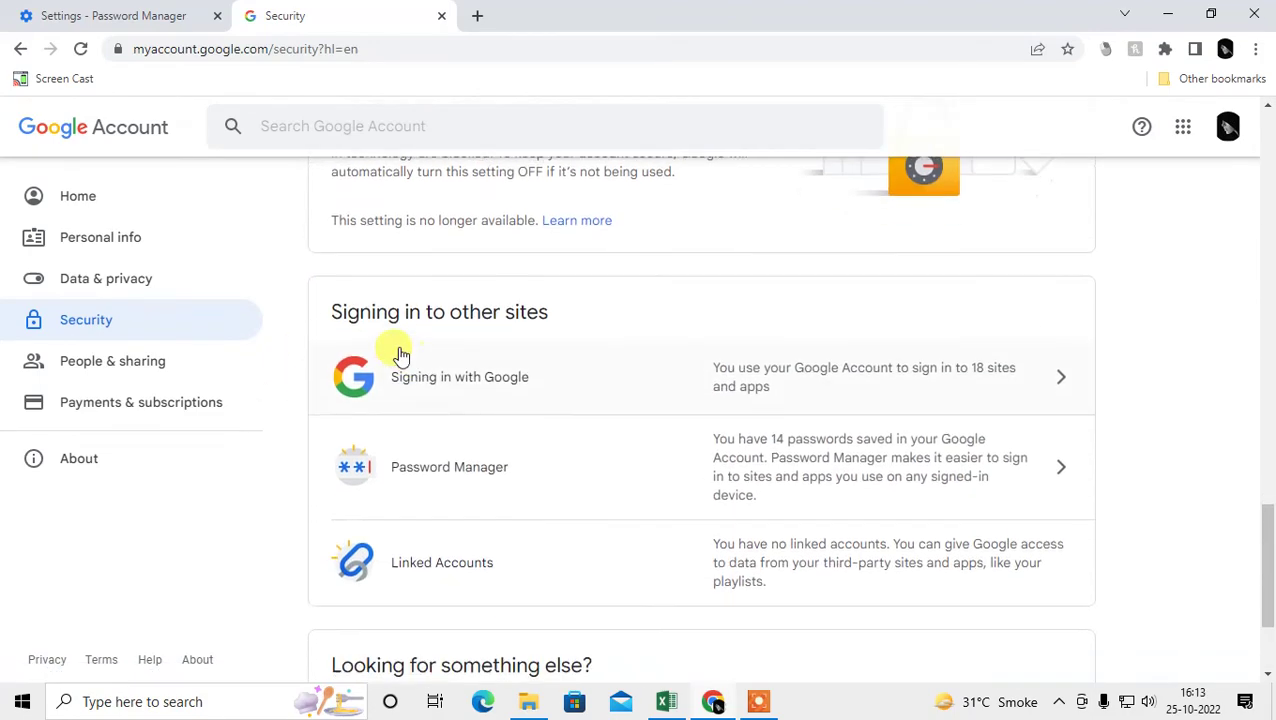
left_click(535, 478)
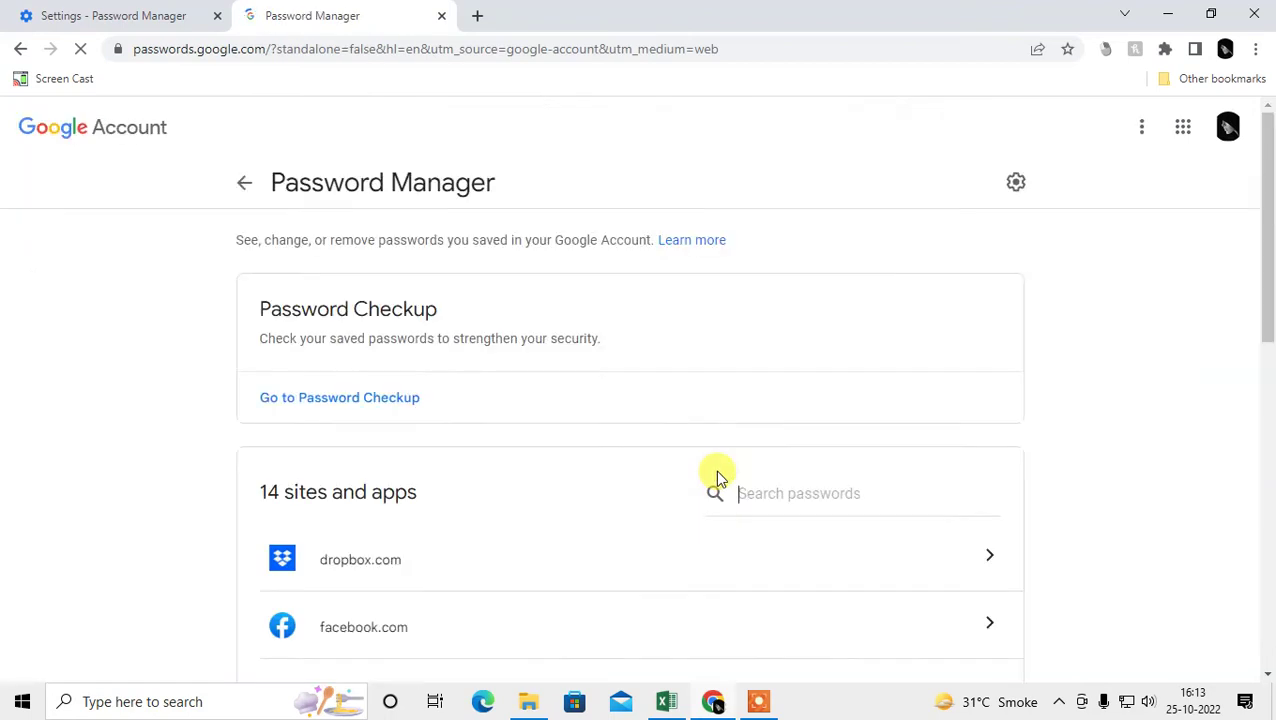
Scroll through the 14 saved sites and apps in the Google Account list
scroll(621, 456, "down", 7)
scroll(550, 438, "up", 7)
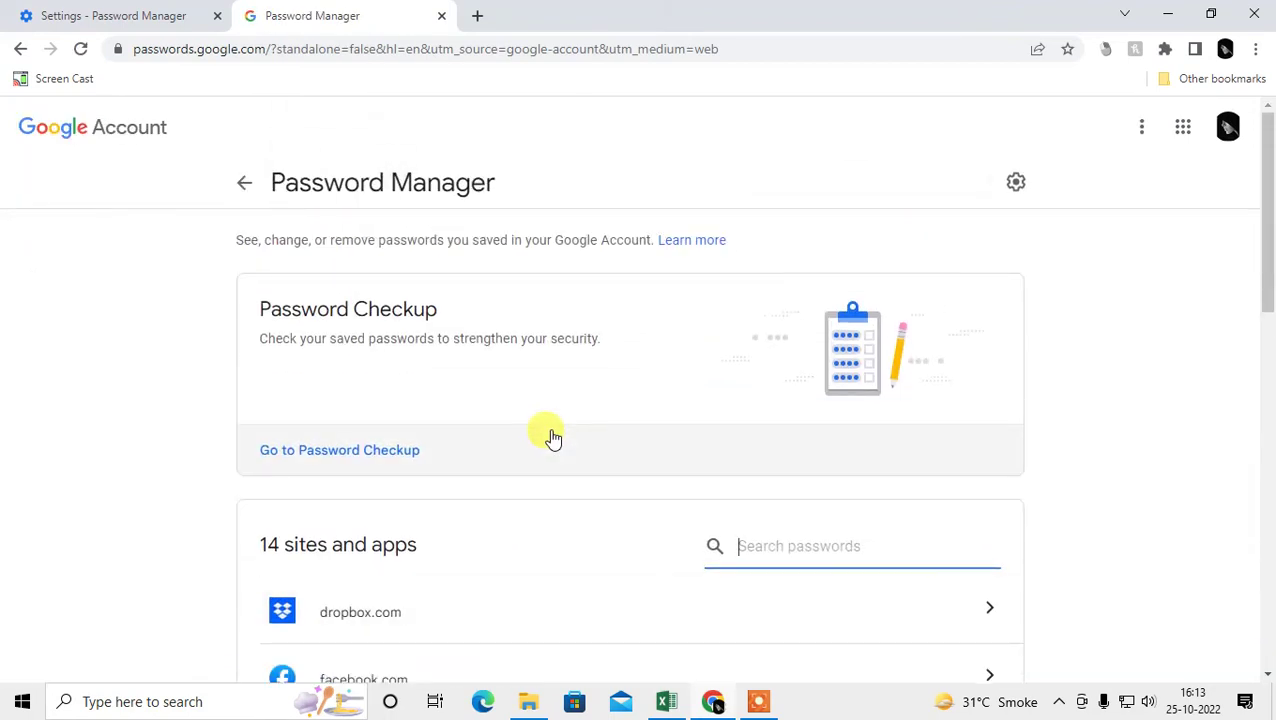
scroll(553, 438, "down", 4)
scroll(271, 299, "up", 2)
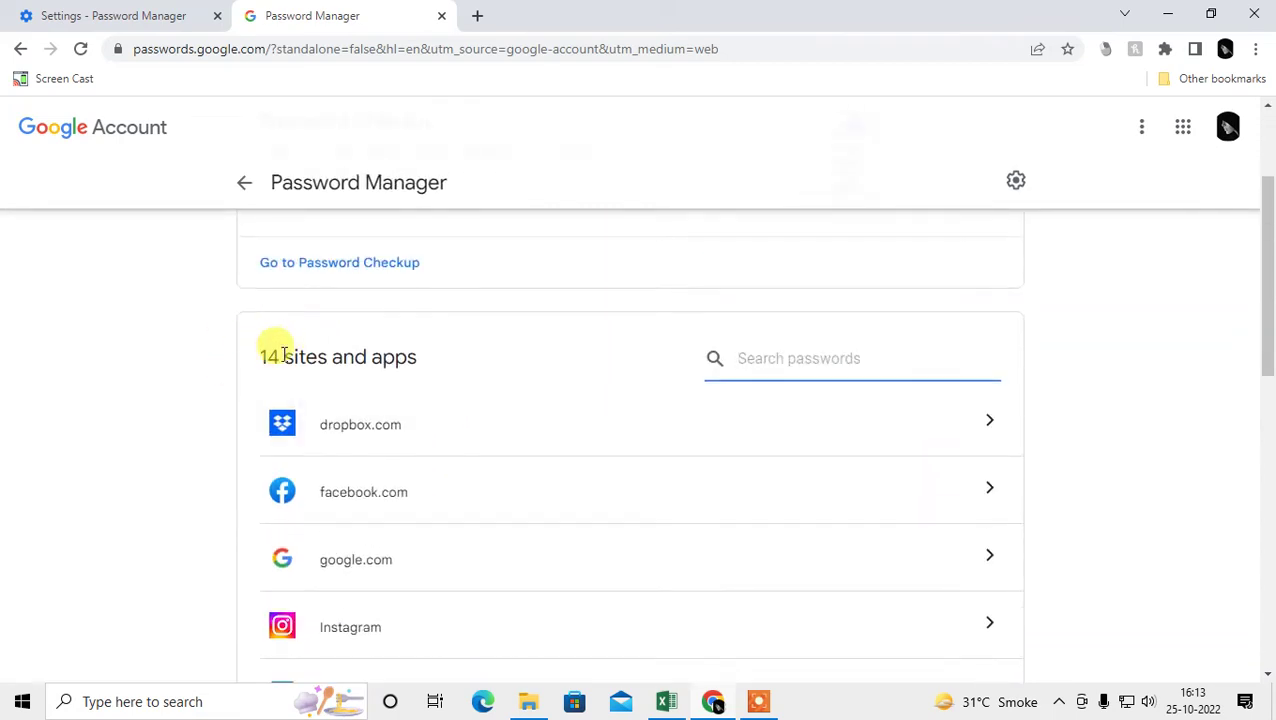
left_click_drag(283, 353, 358, 348)
scroll(445, 456, "down", 2)
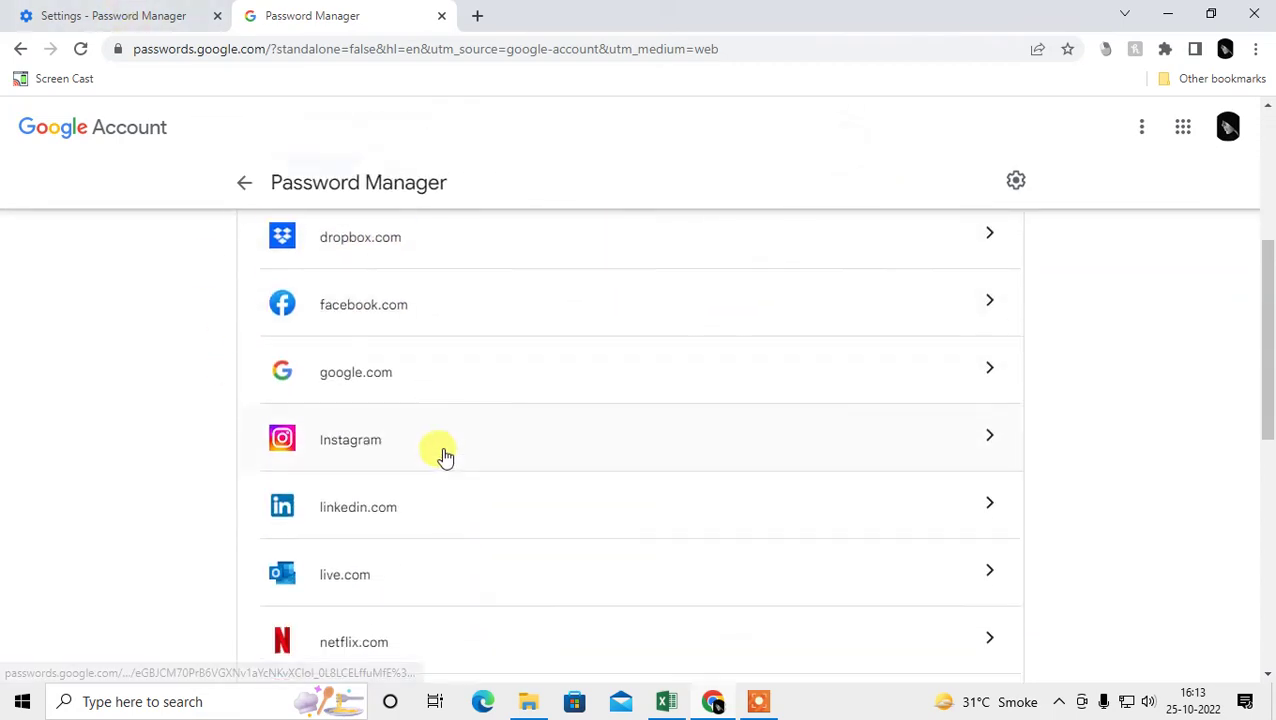
scroll(350, 372, "up", 2)
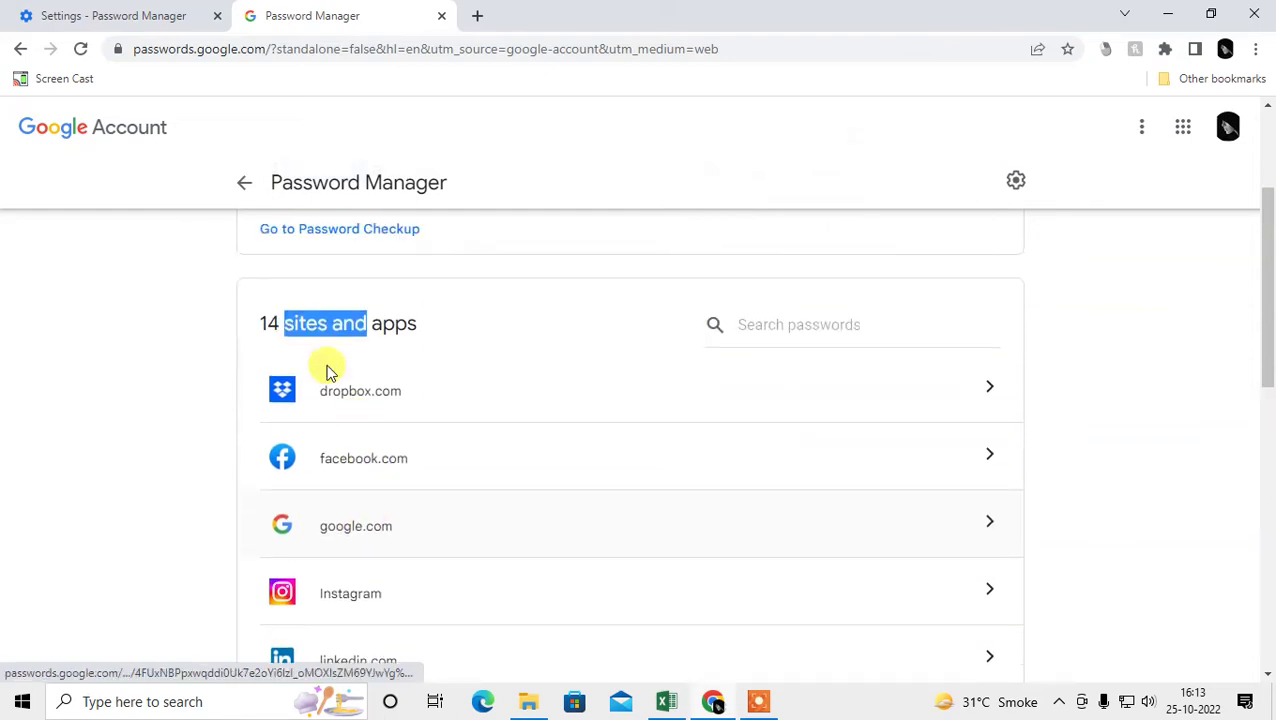
scroll(780, 510, "down", 6)
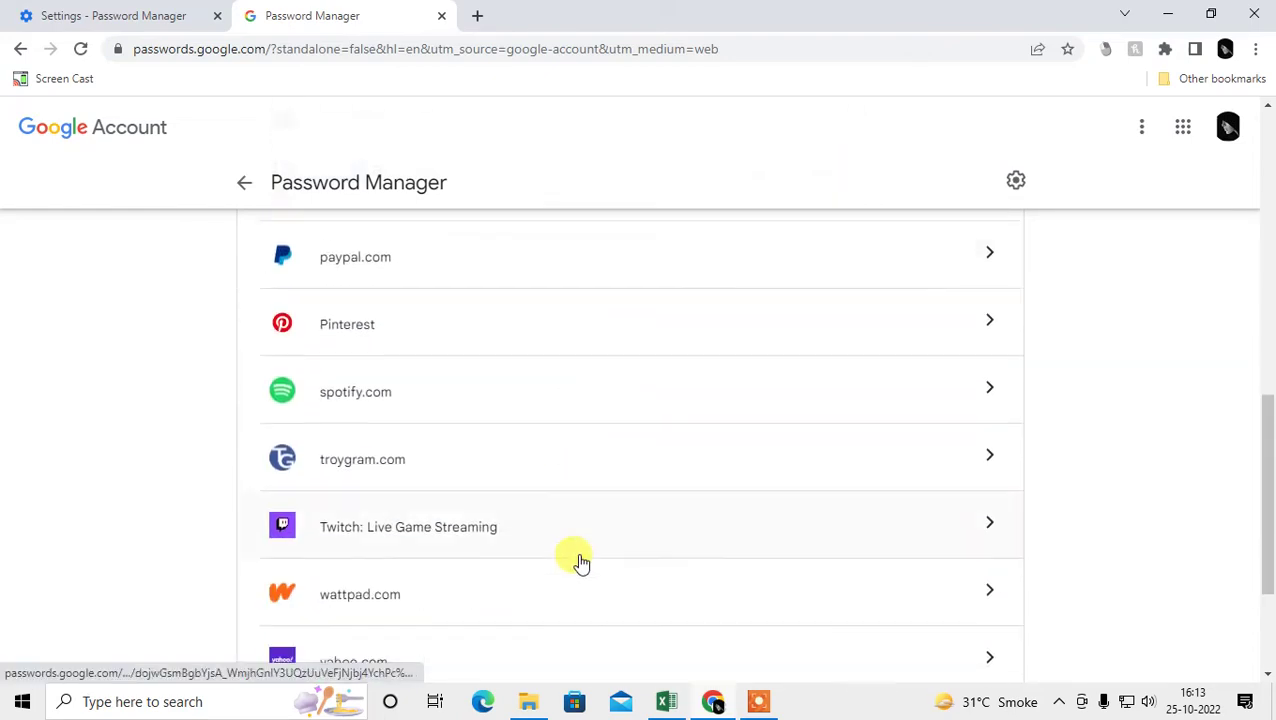
scroll(413, 322, "up", 3)
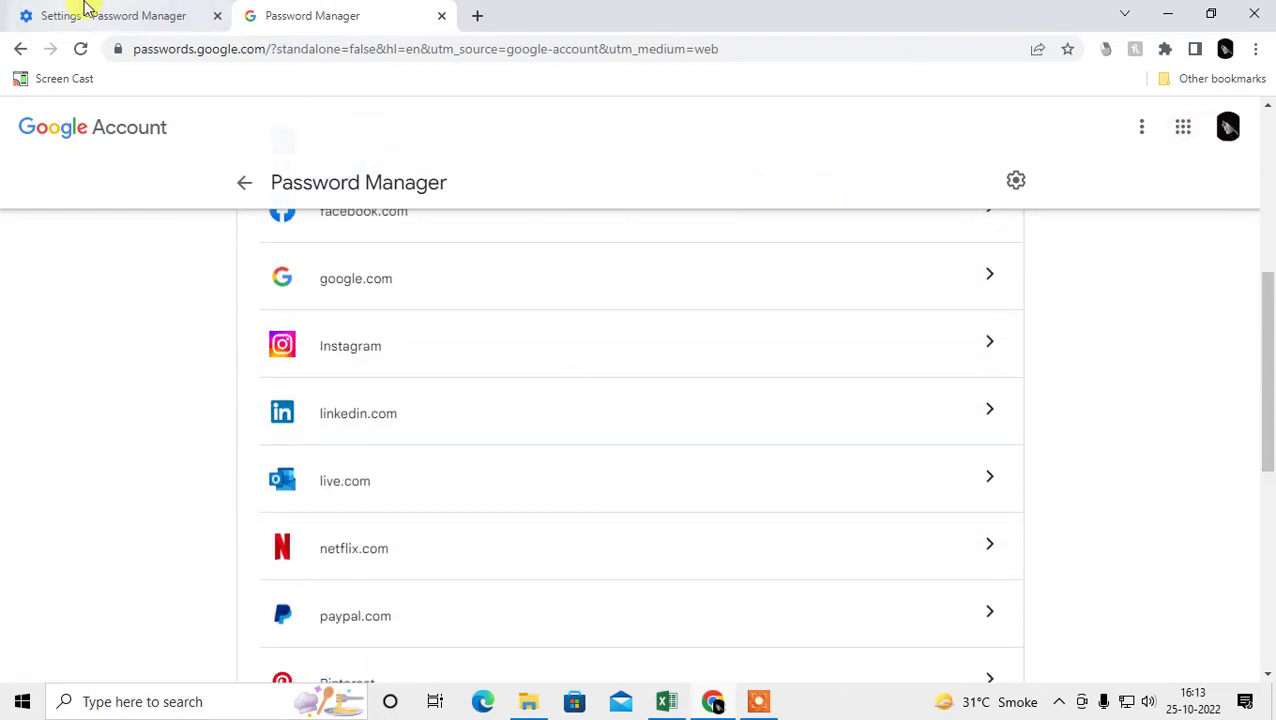
Compare the account list with Chrome's three locally saved passwords and check profile sync status
left_click(85, 8)
scroll(607, 370, "down", 3)
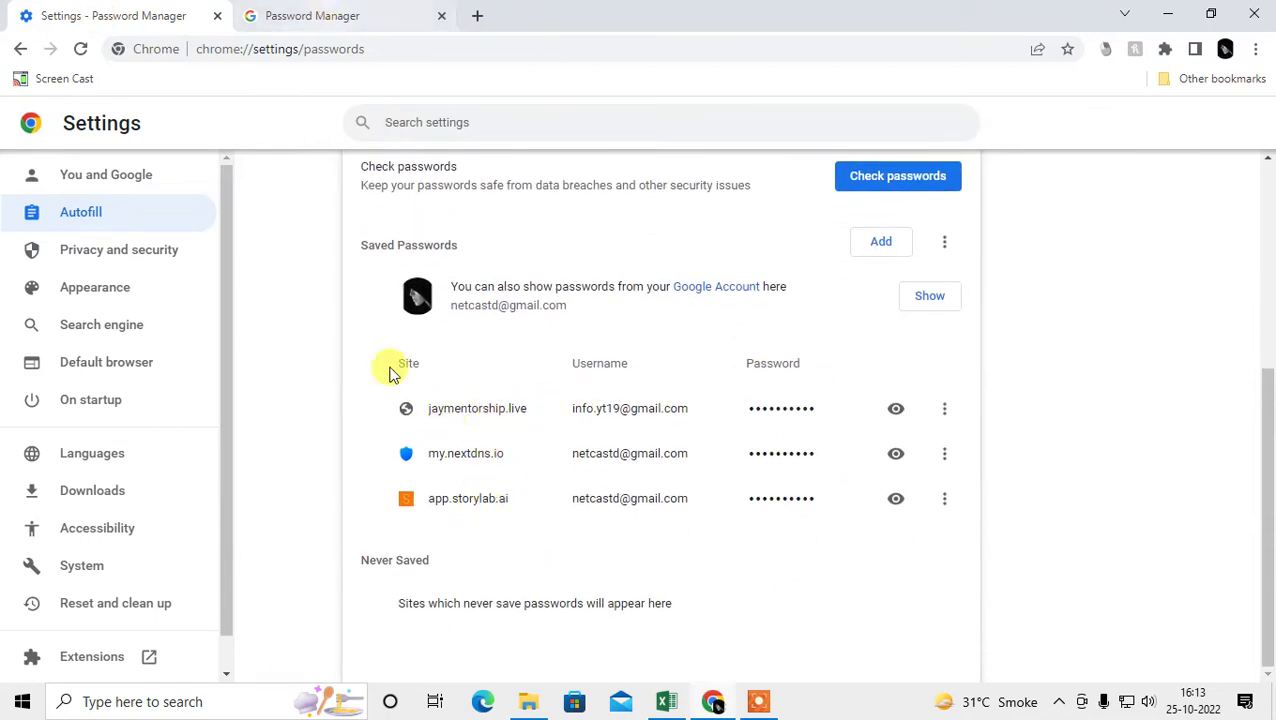
left_click(322, 14)
scroll(464, 544, "down", 2)
scroll(484, 544, "up", 6)
scroll(487, 541, "down", 10)
scroll(434, 433, "up", 3)
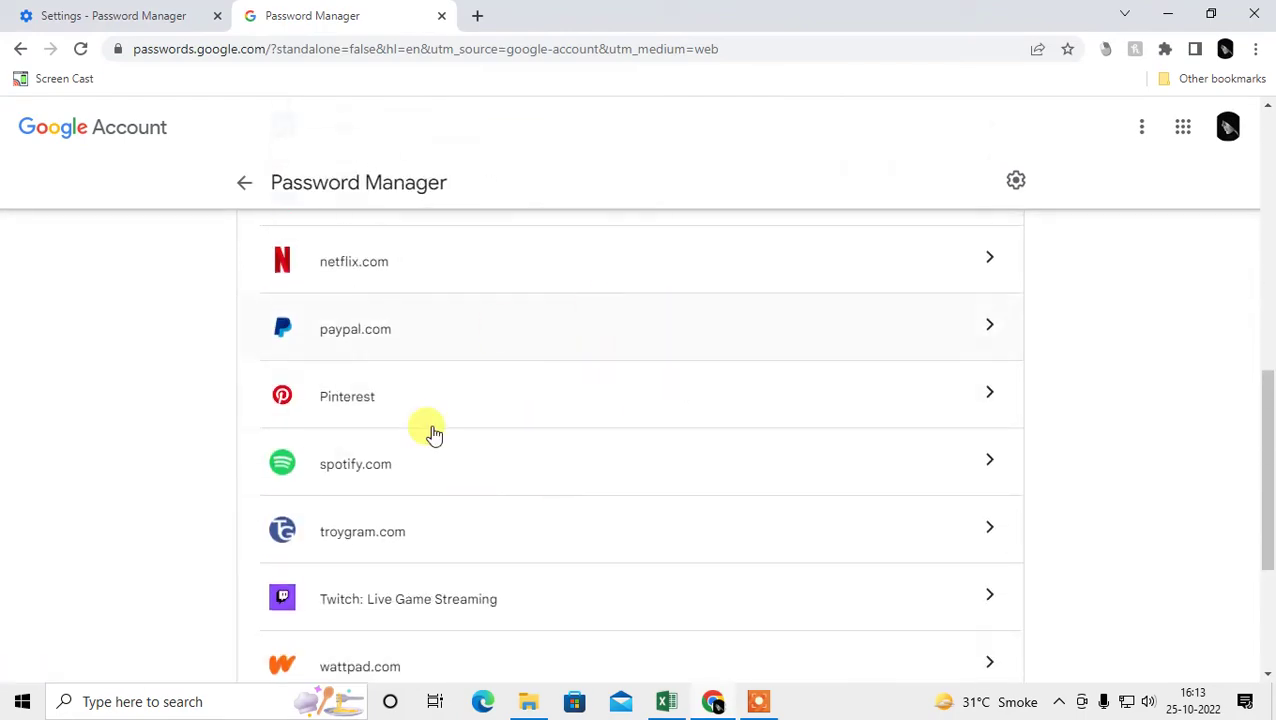
left_click(137, 10)
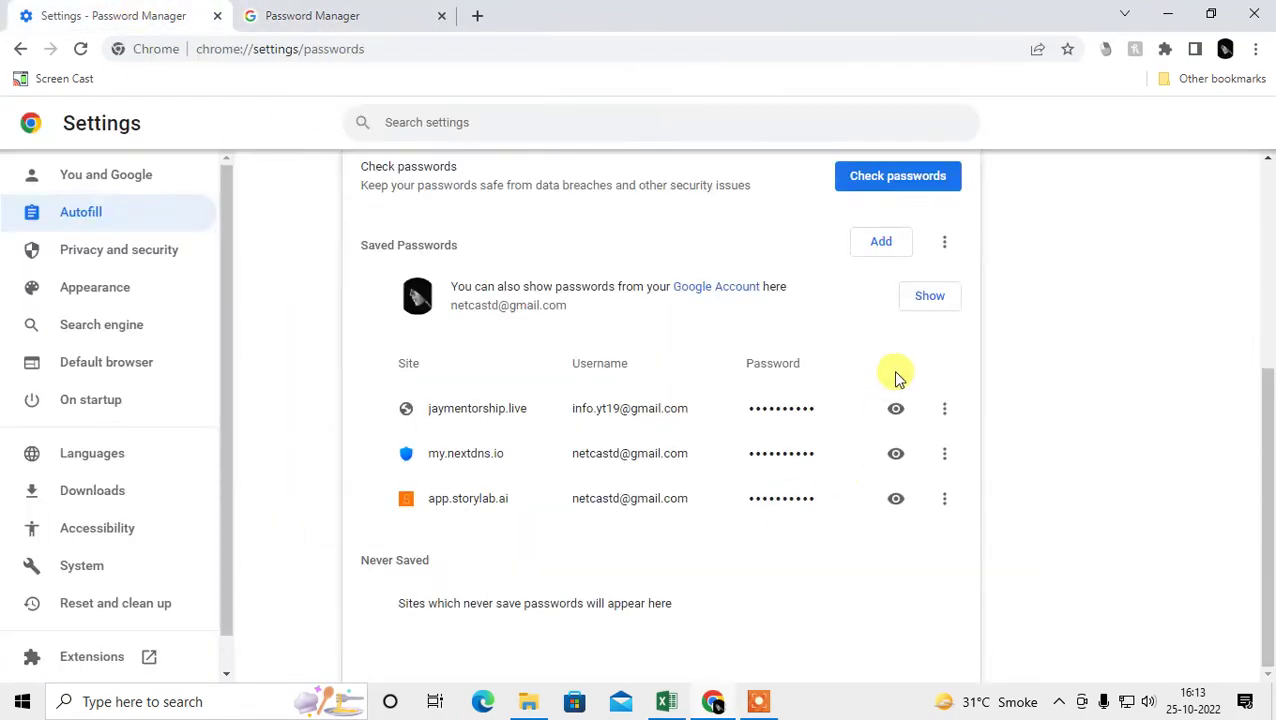
scroll(935, 305, "up", 4)
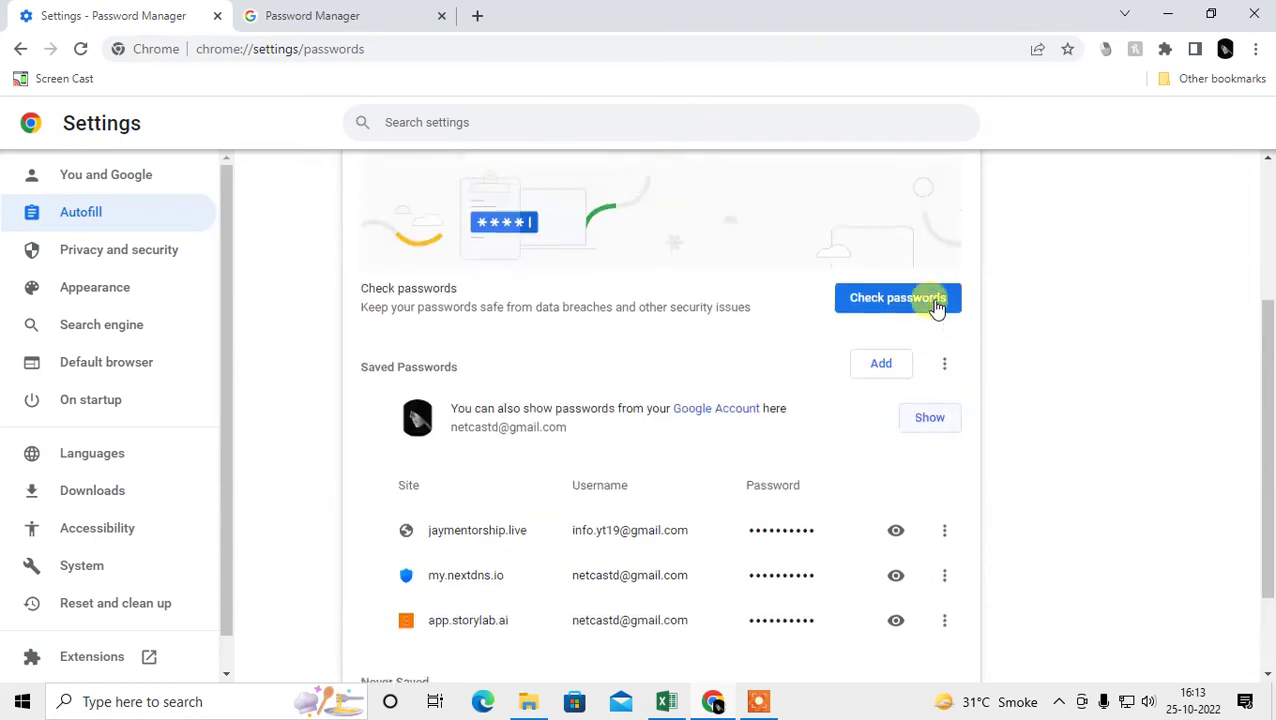
left_click(1225, 48)
Return to the Google Account list and open the saved linkedin.com entry
left_click(293, 14)
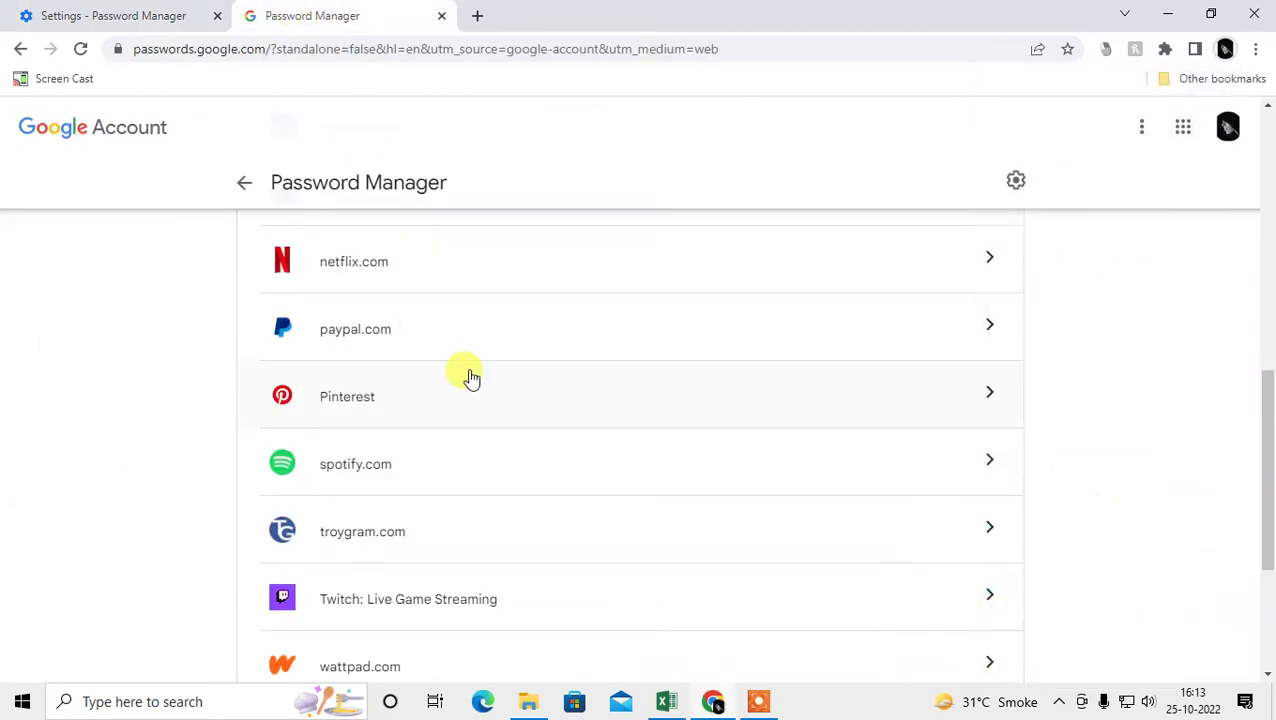
scroll(640, 510, "up", 1)
scroll(640, 510, "up", 6)
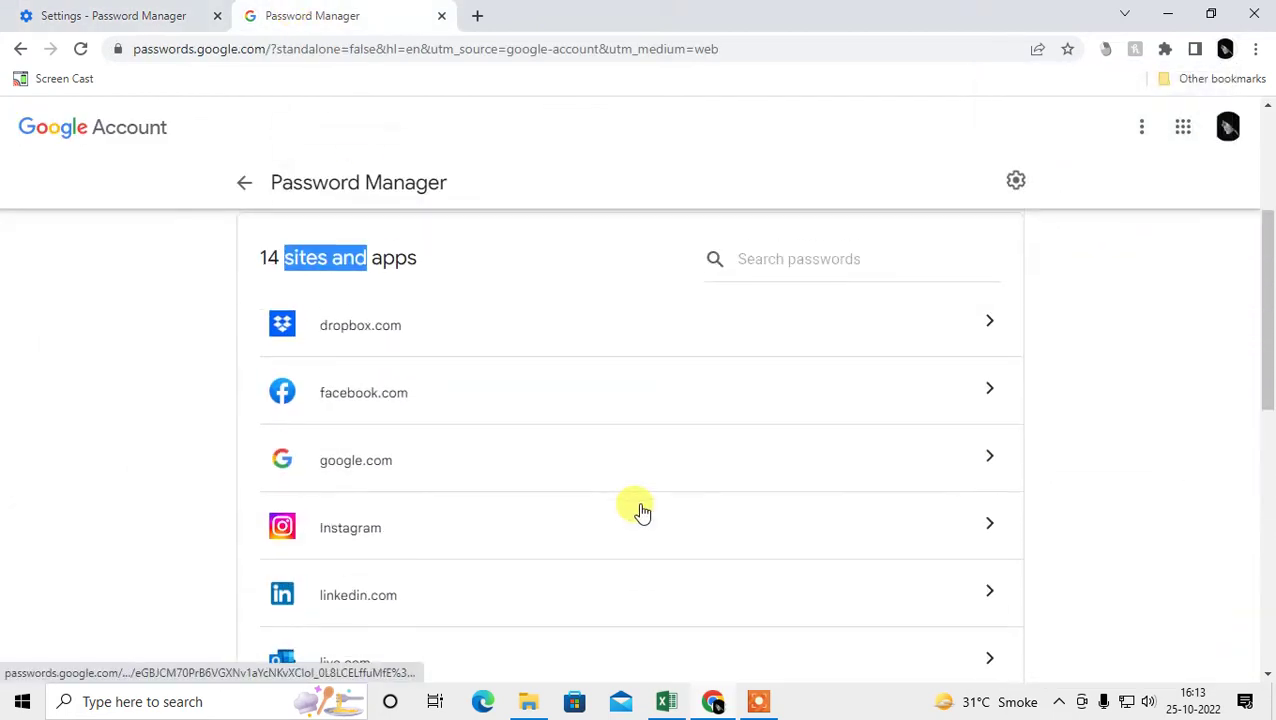
scroll(641, 509, "up", 1)
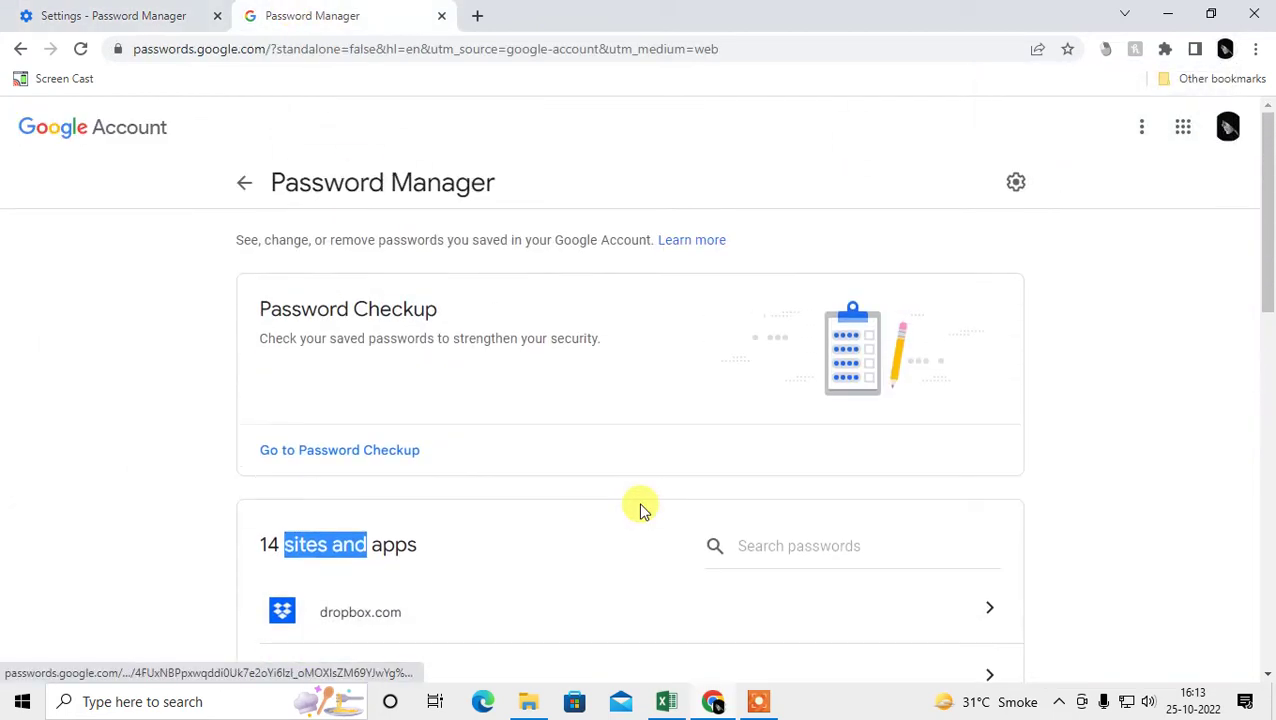
scroll(630, 512, "down", 2)
scroll(520, 520, "down", 1)
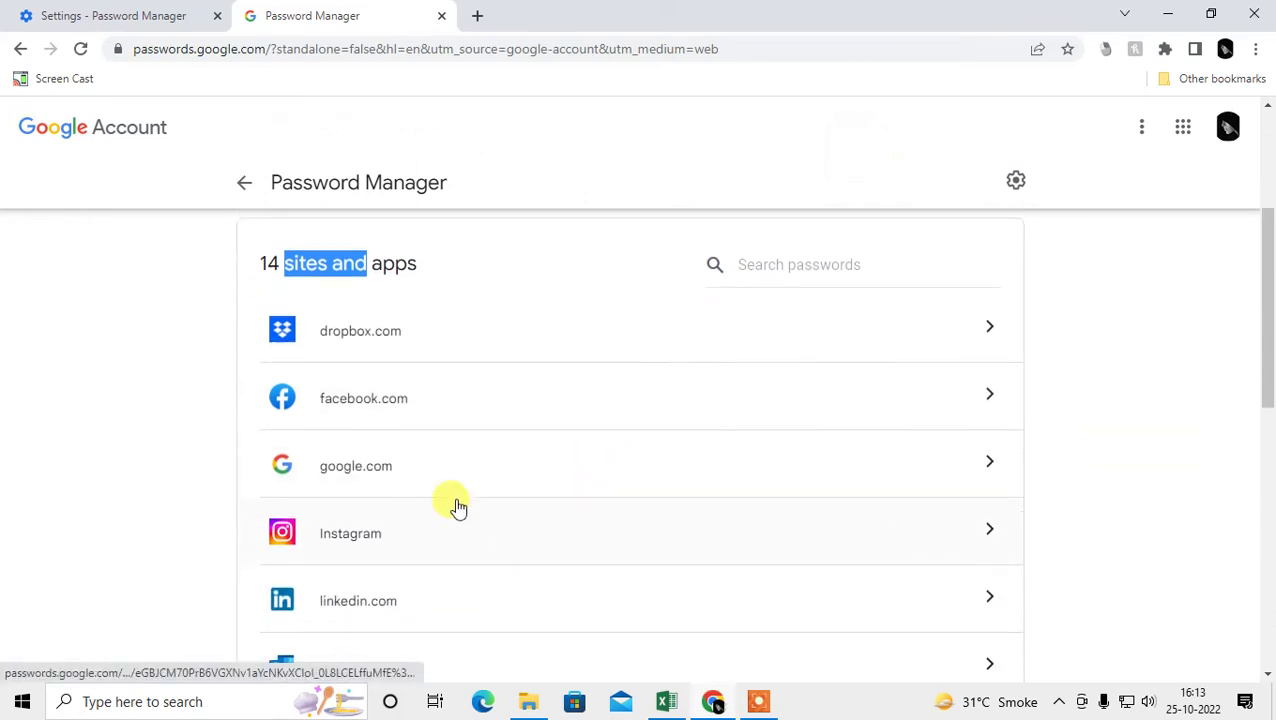
scroll(430, 485, "down", 1)
left_click(427, 507)
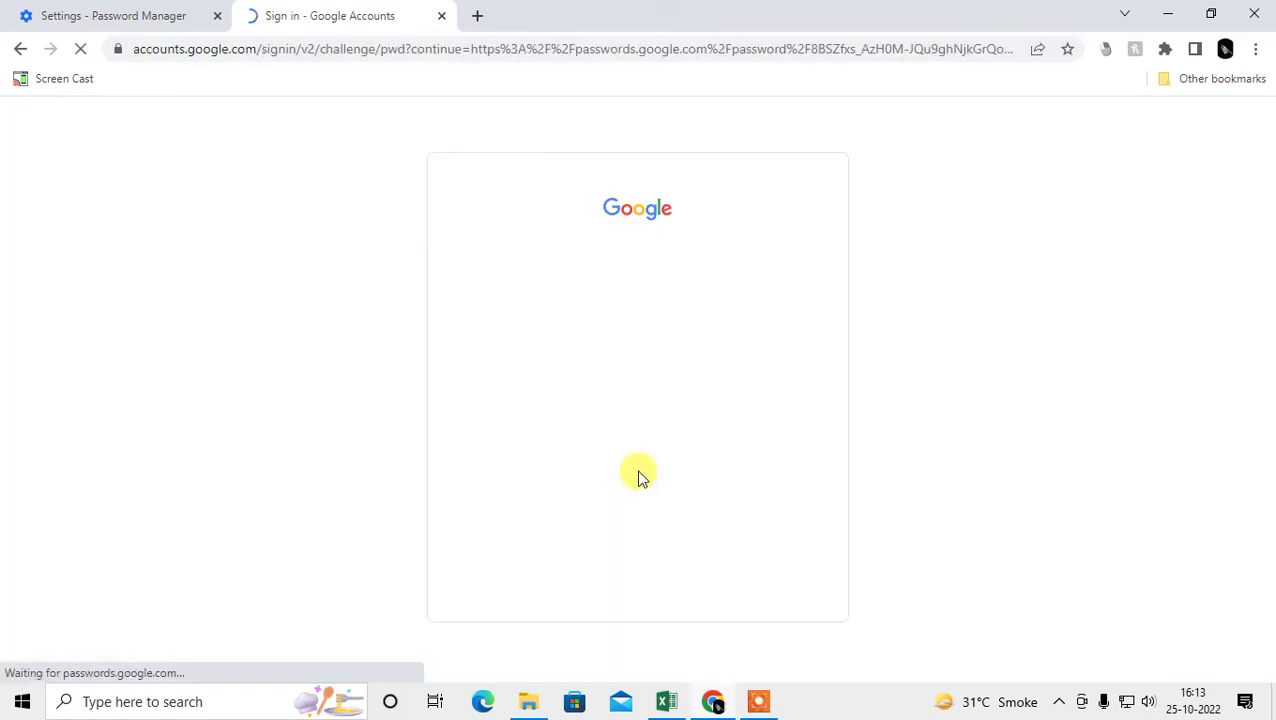
Verify with the pasted account password, view the linkedin.com login details, then go back
left_click(566, 396)
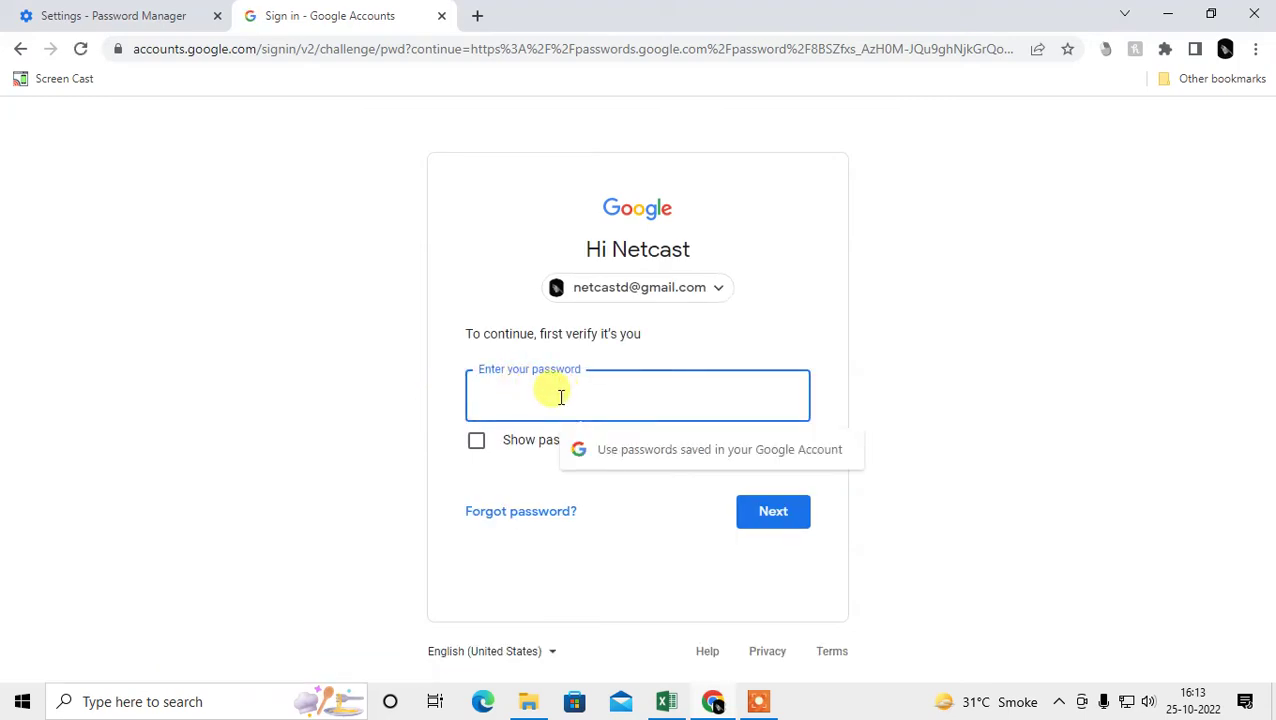
left_click(1022, 257)
left_click(586, 393)
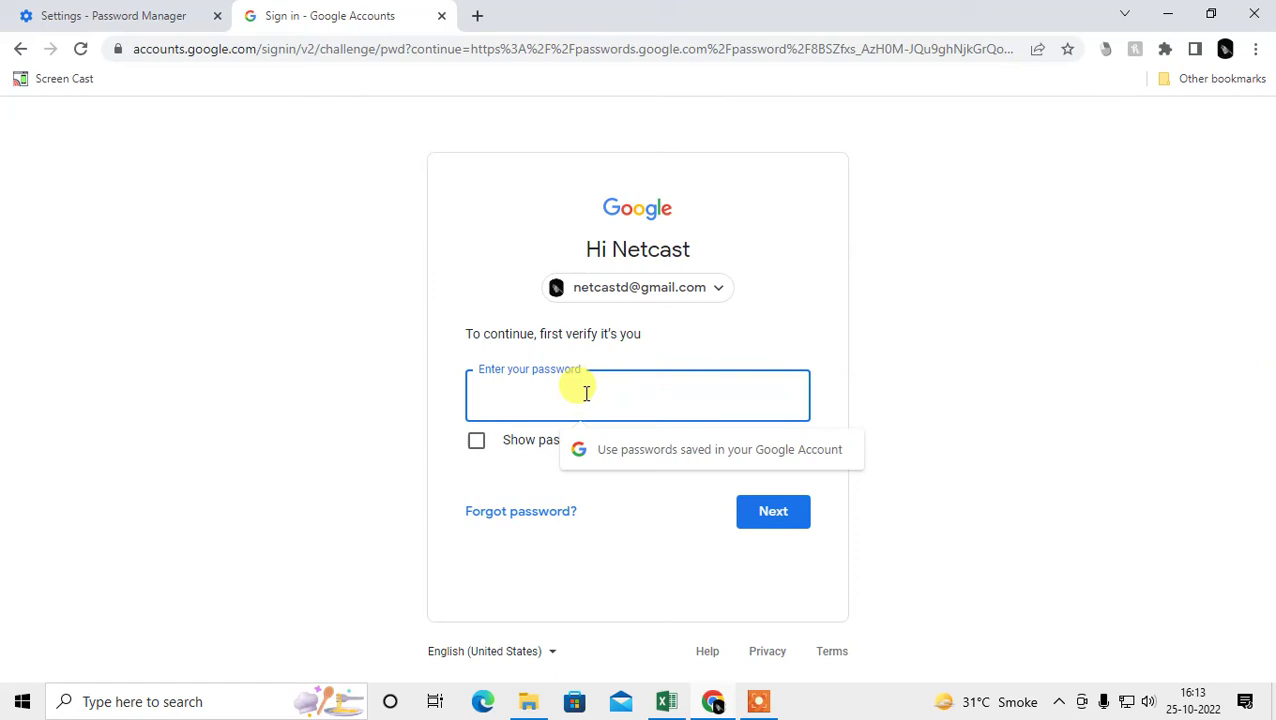
key("ctrl+v")
key("Return")
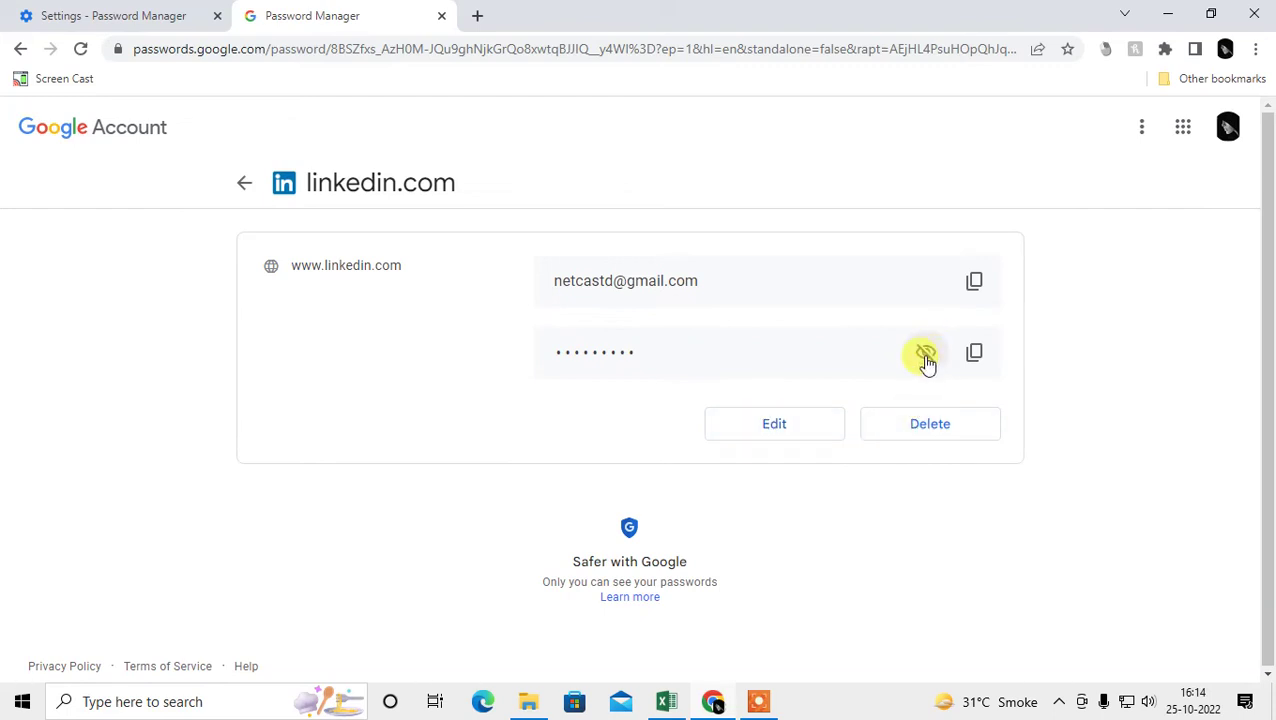
left_click(245, 184)
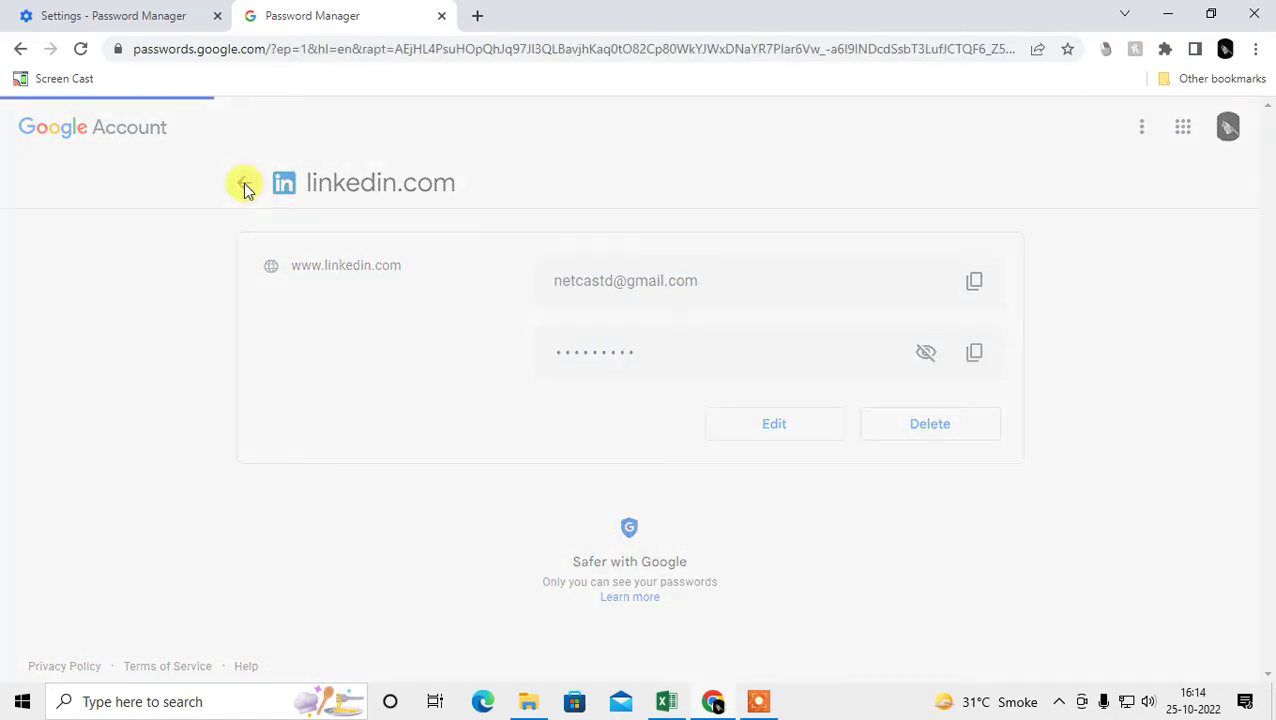
Open the Google Password Manager Settings page from the gear icon
scroll(556, 456, "down", 4)
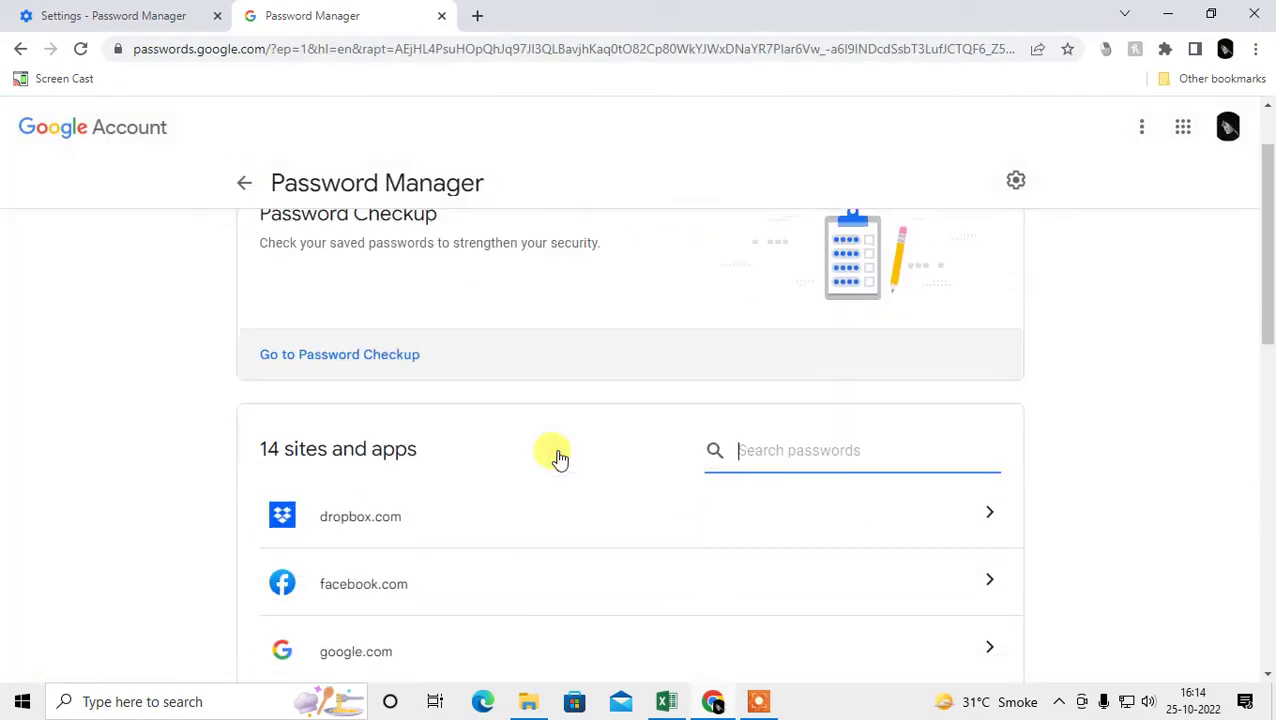
scroll(555, 455, "up", 4)
left_click(1016, 188)
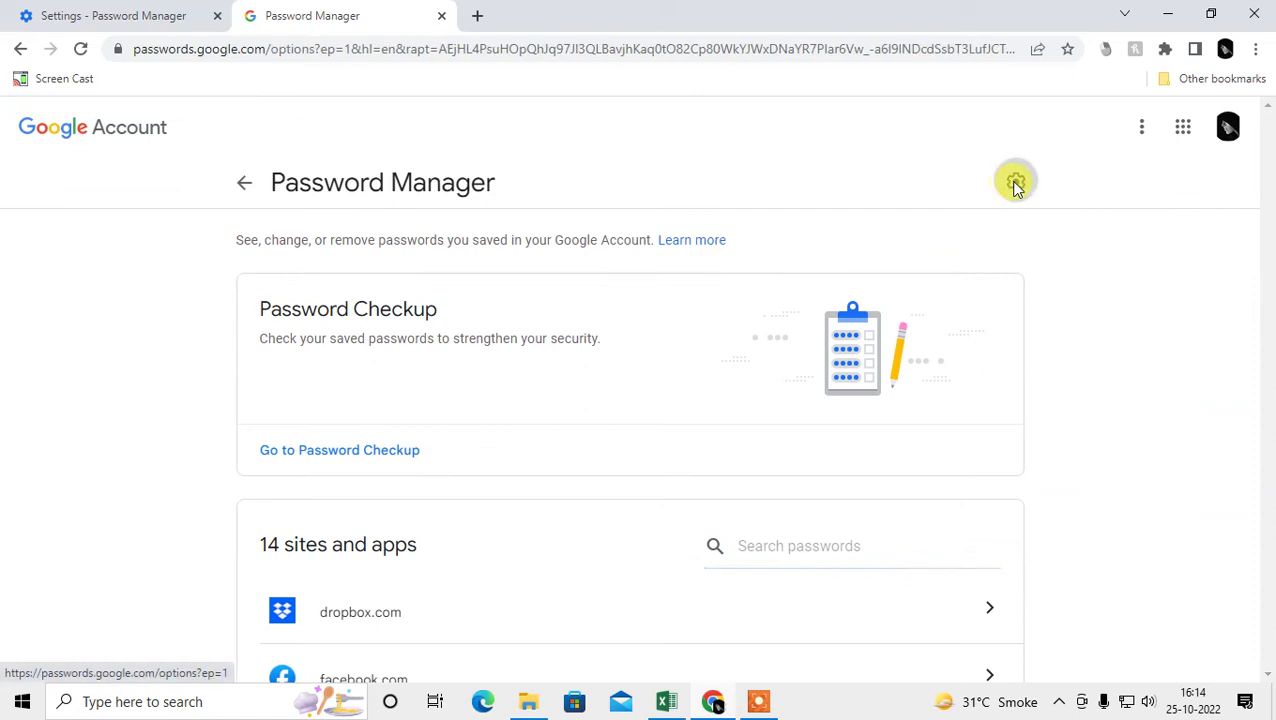
left_click(244, 183)
scroll(863, 360, "down", 4)
scroll(880, 390, "up", 4)
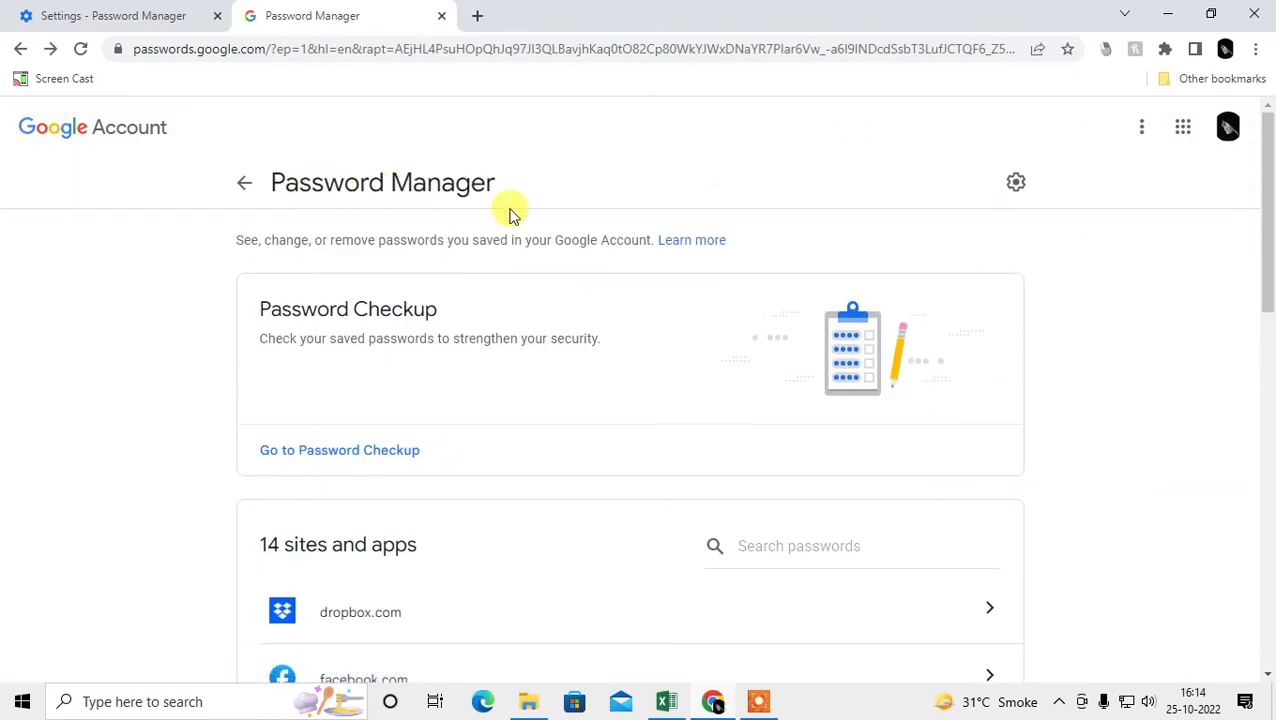
left_click(1020, 188)
Review the Auto sign-in and Password alerts settings and the export and import options
left_click_drag(258, 258, 425, 258)
left_click_drag(276, 324, 416, 327)
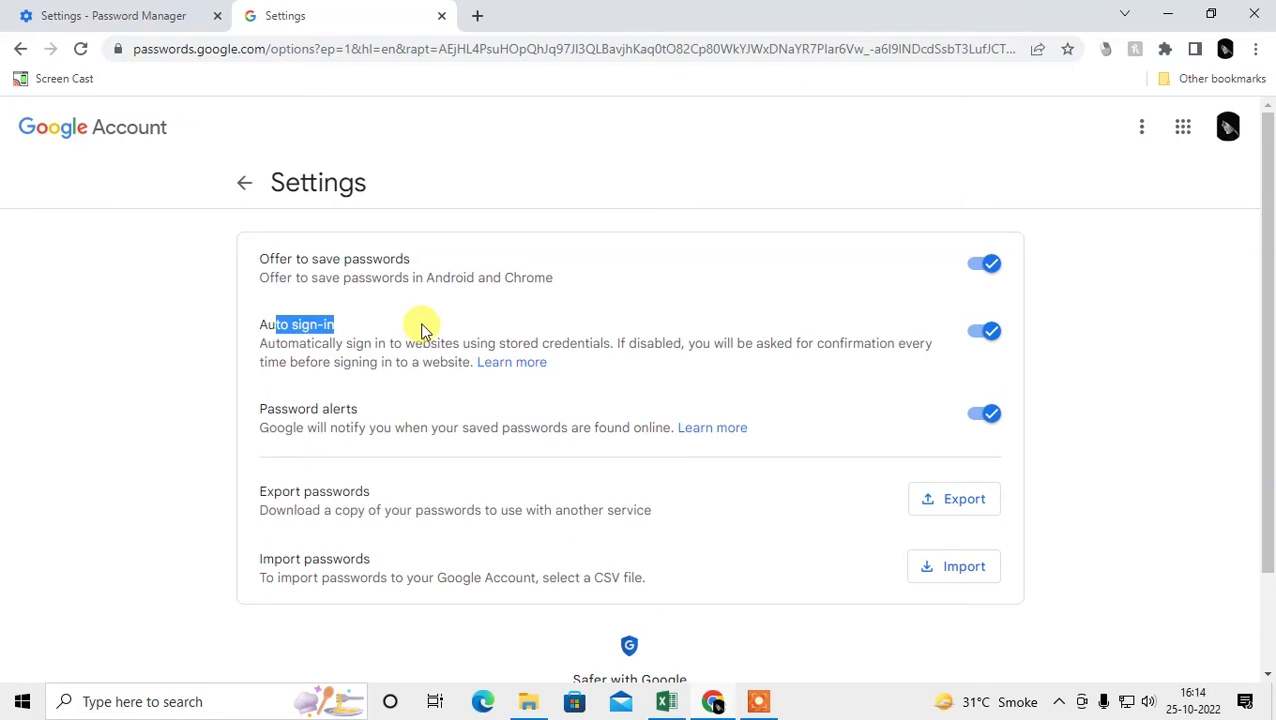
scroll(335, 350, "down", 1)
left_click(986, 322)
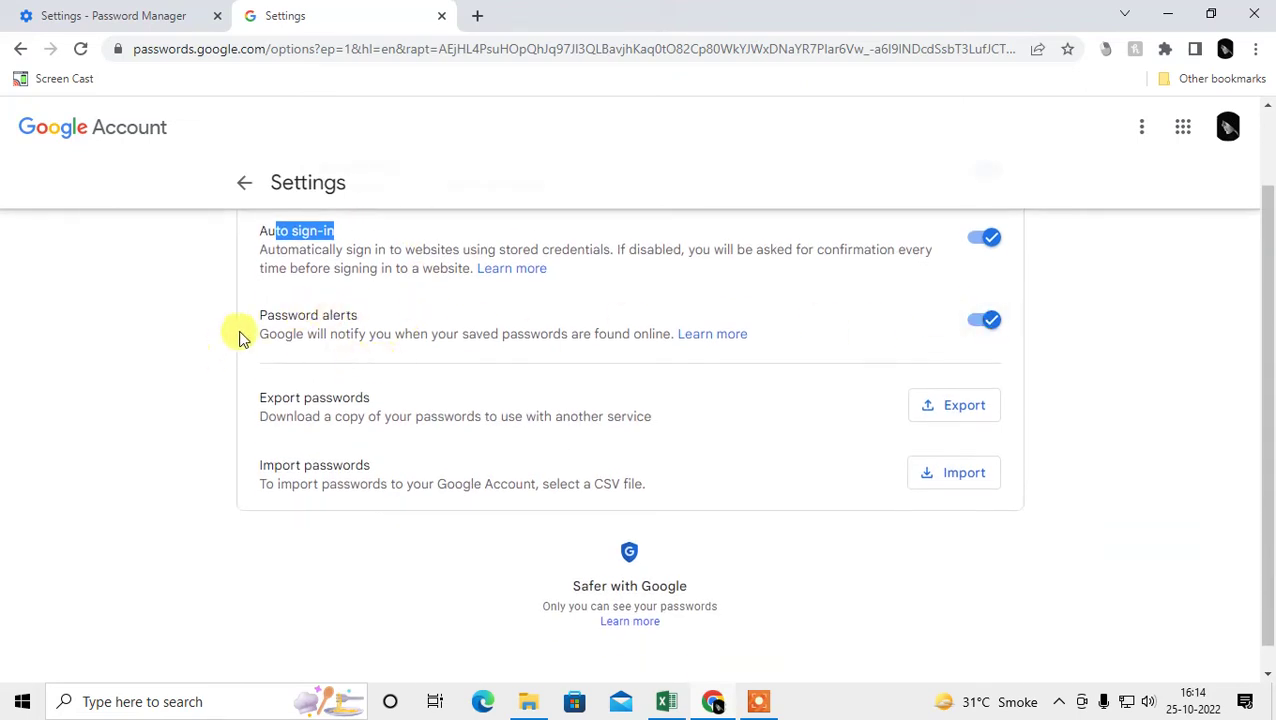
left_click_drag(258, 337, 367, 341)
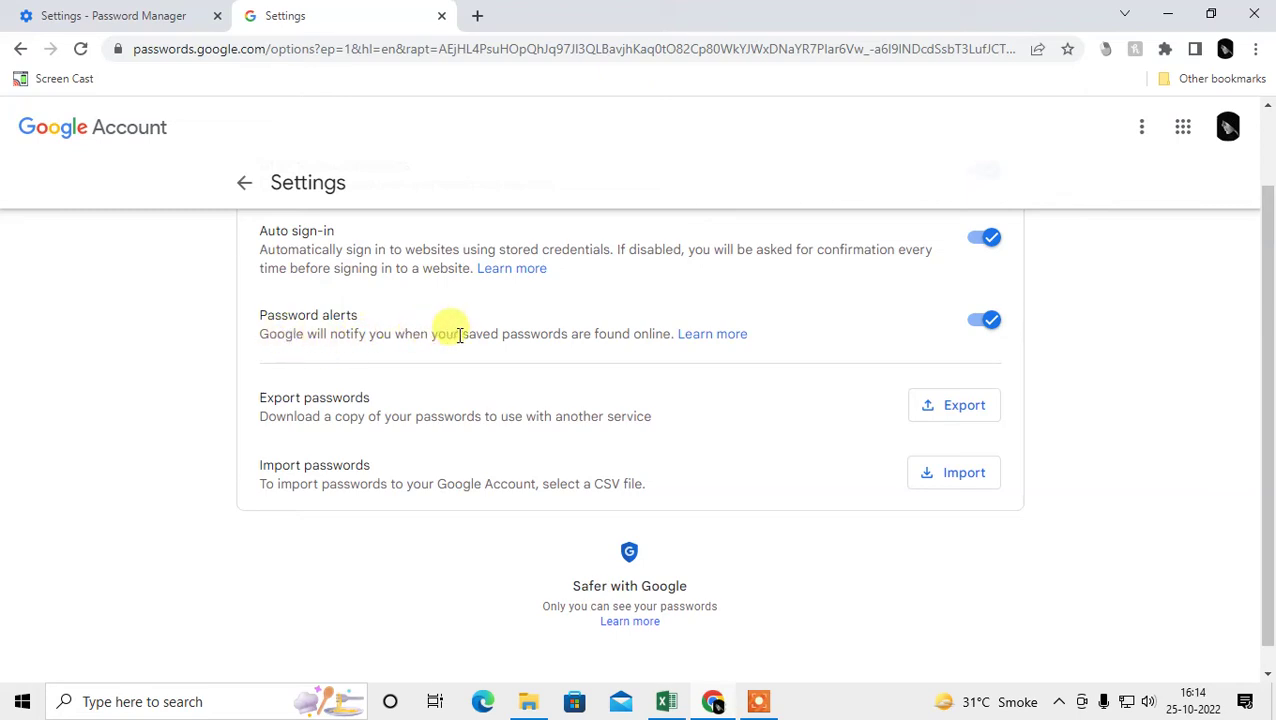
left_click_drag(460, 335, 546, 336)
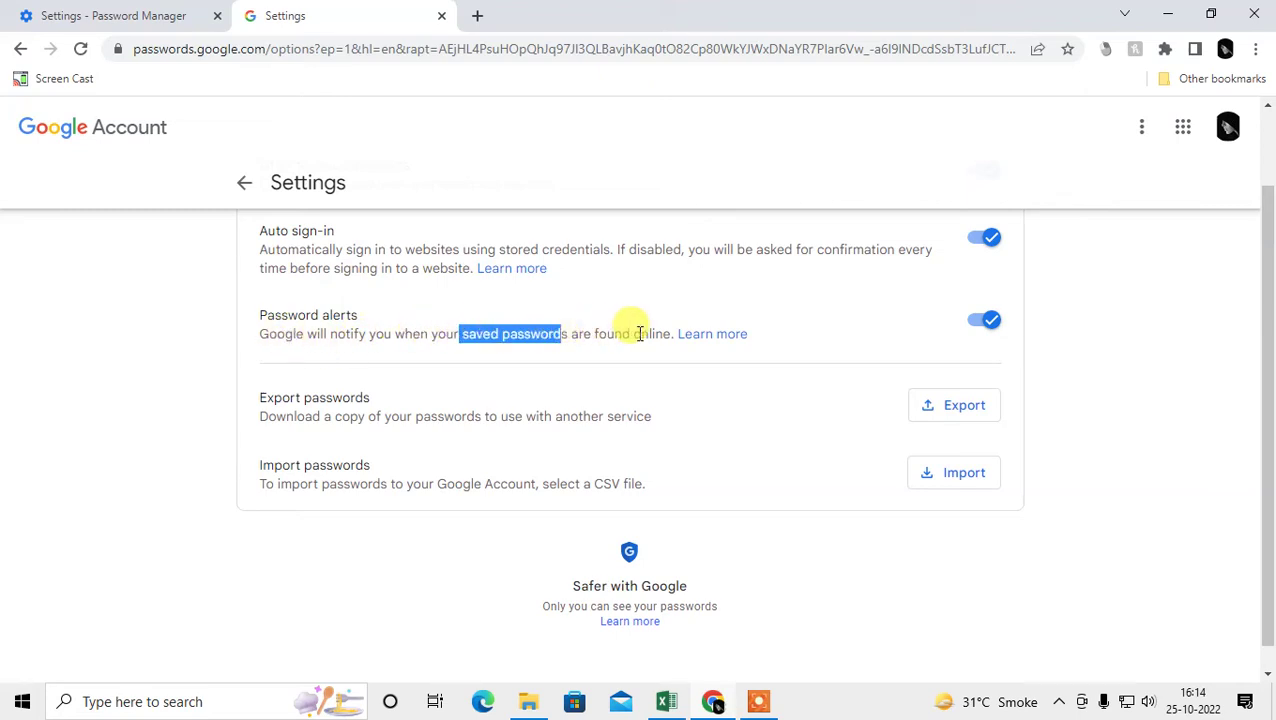
left_click(990, 320)
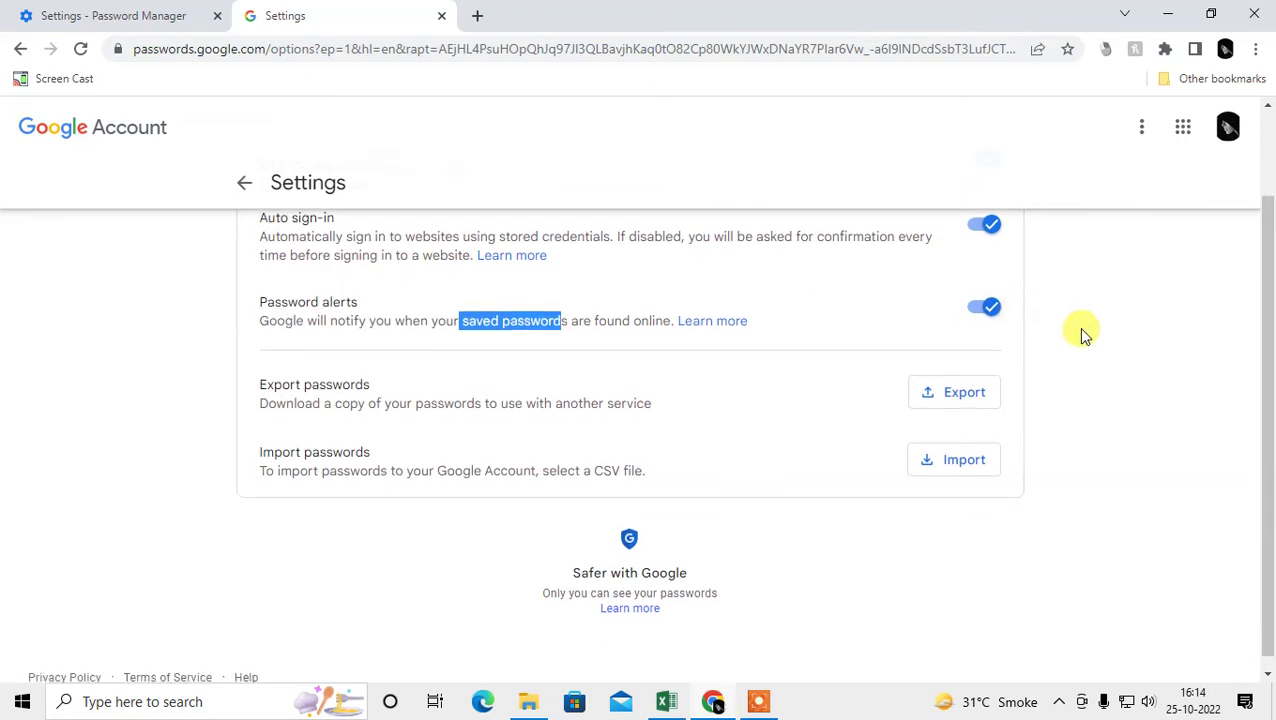
scroll(1082, 333, "down", 1)
left_click(72, 428)
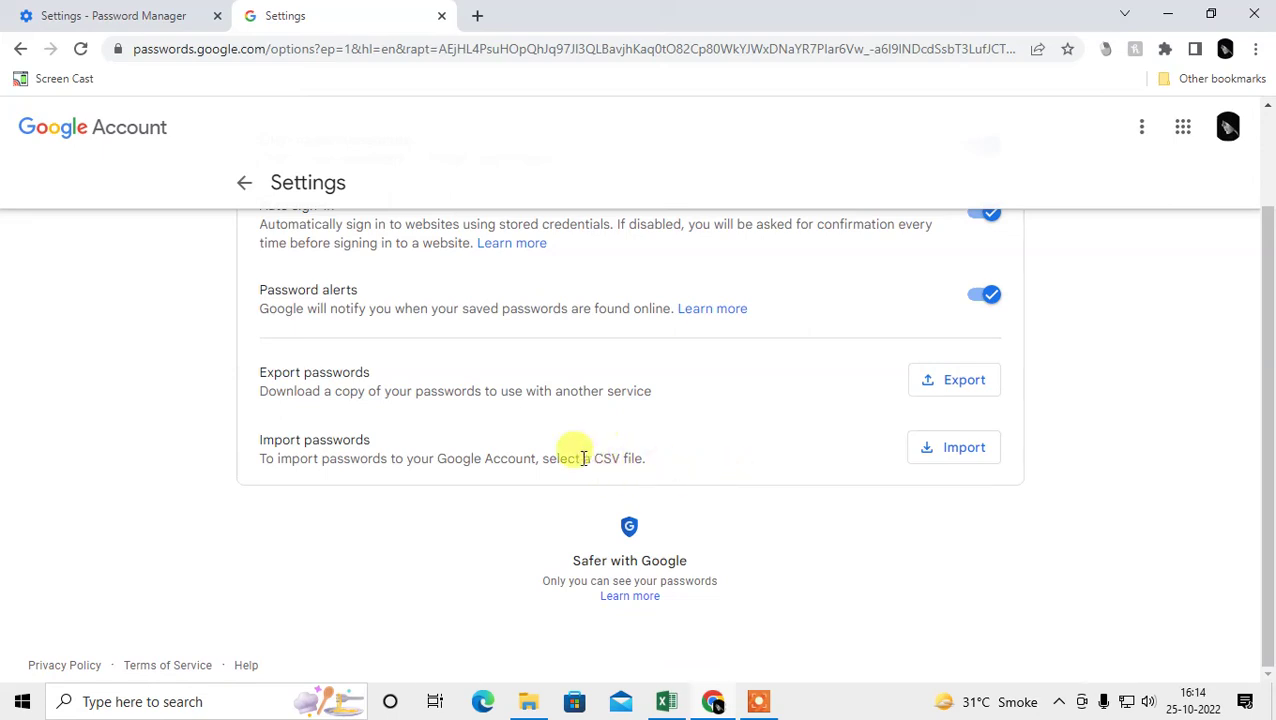
left_click_drag(584, 458, 640, 458)
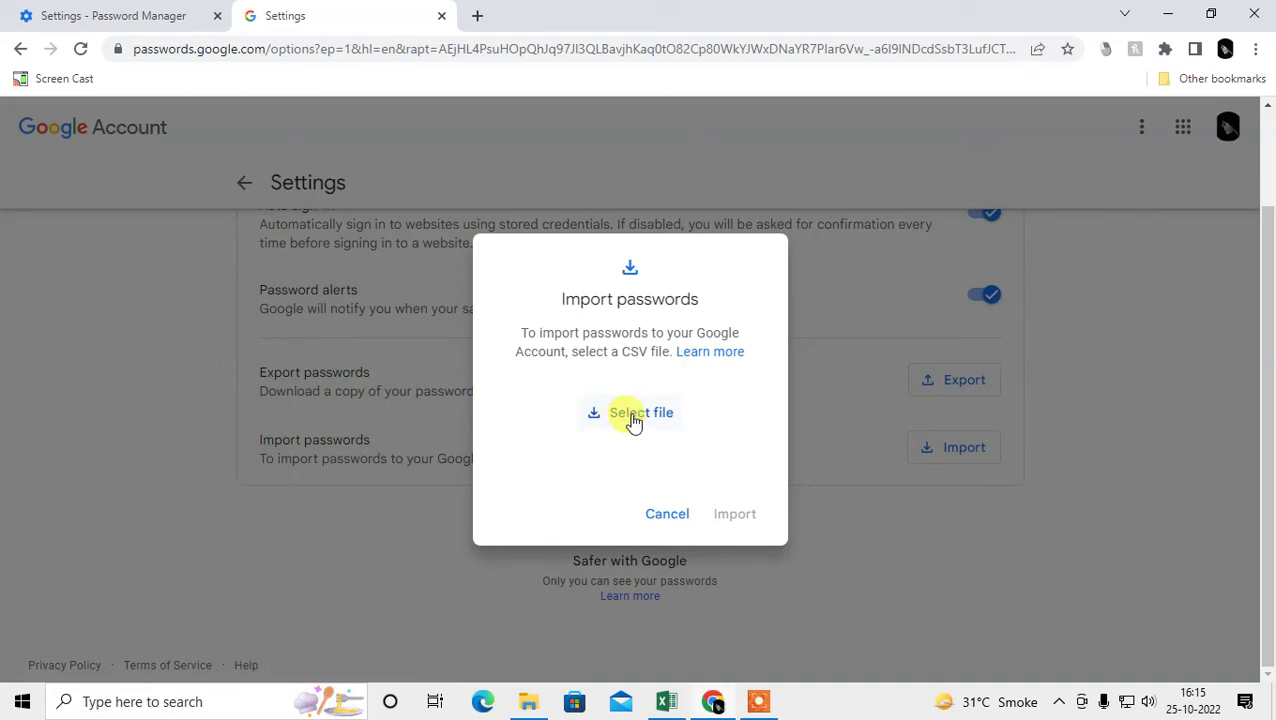
left_click(650, 515)
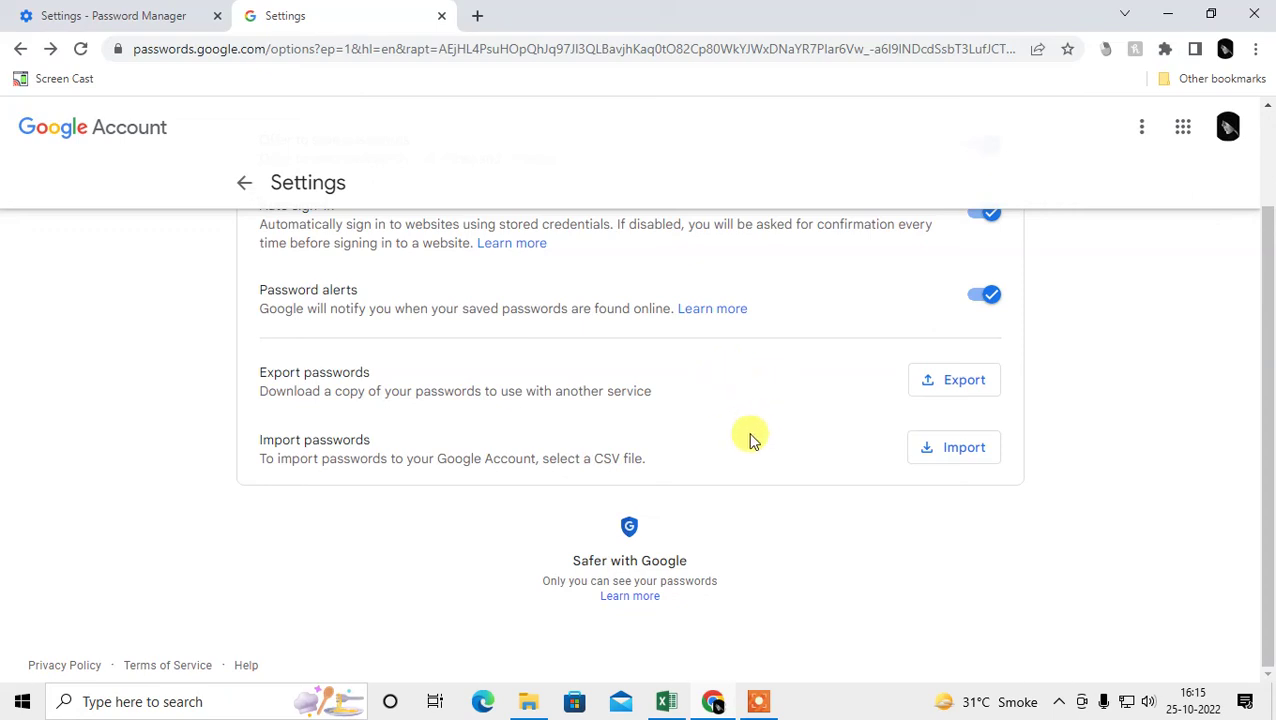
left_click(112, 703)
Launch Excel 2016 and enter headers website, user name and password in A1:C1
type("ex")
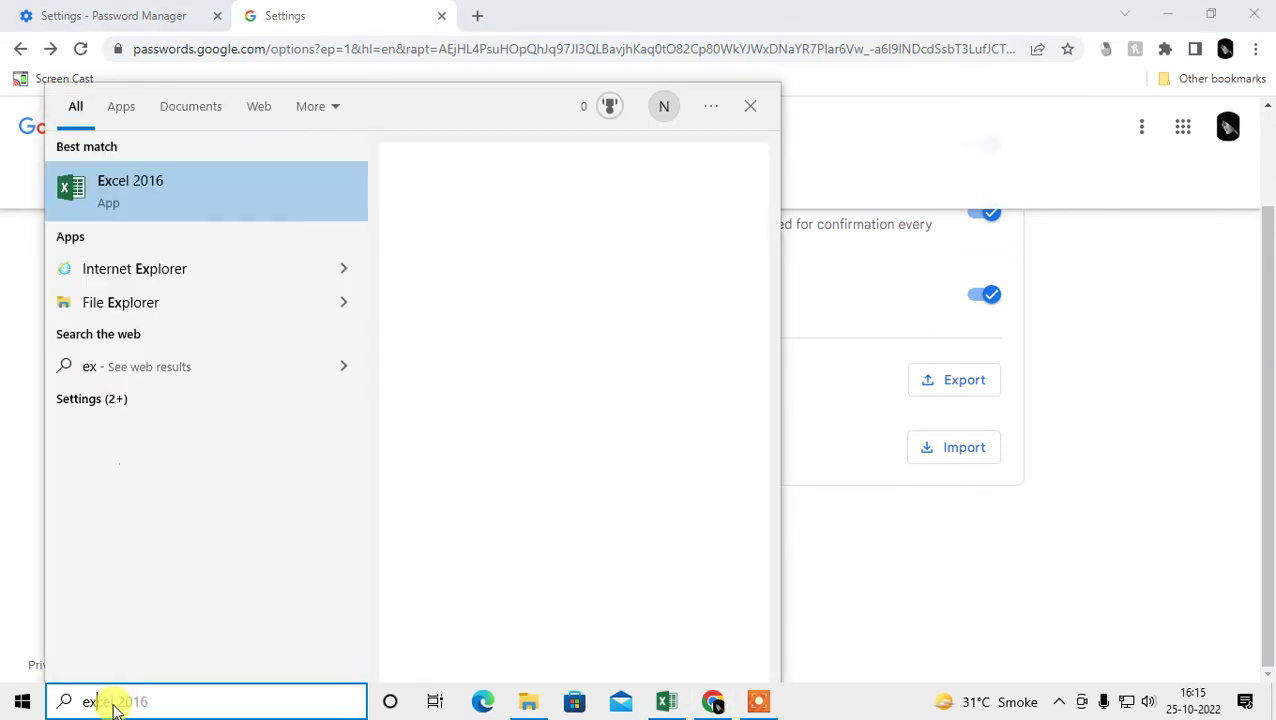
left_click(172, 192)
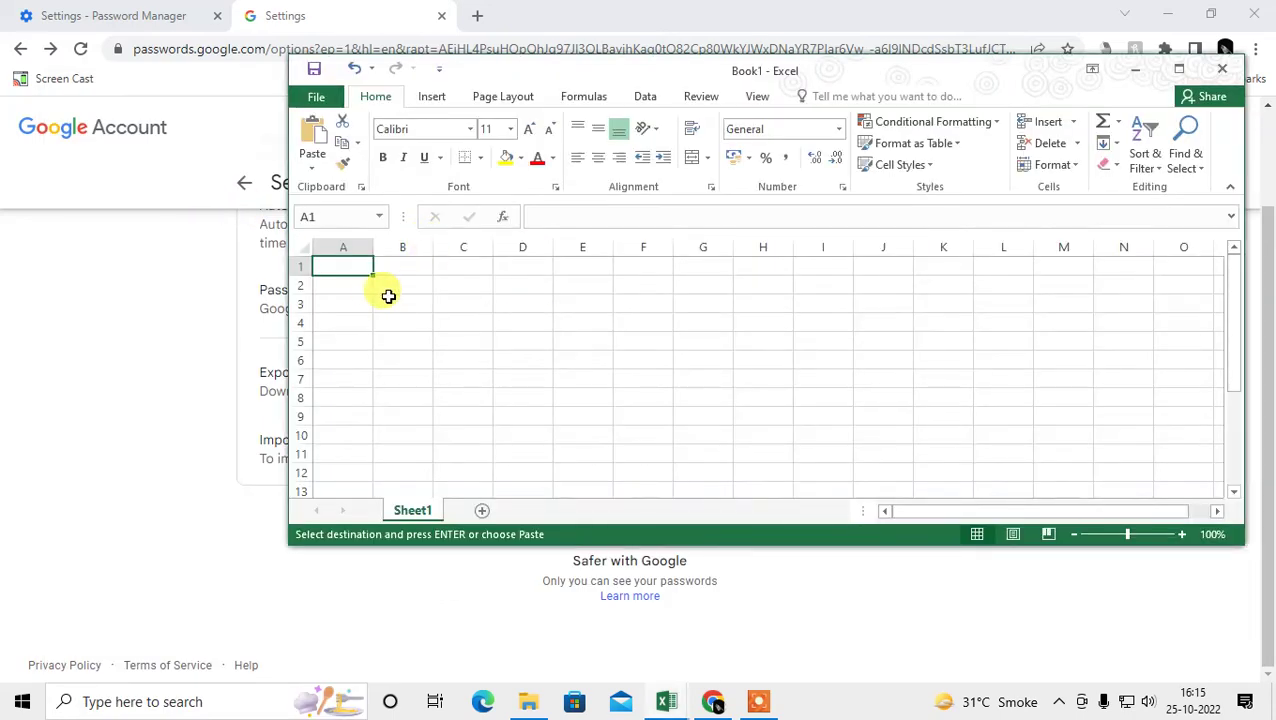
type("we")
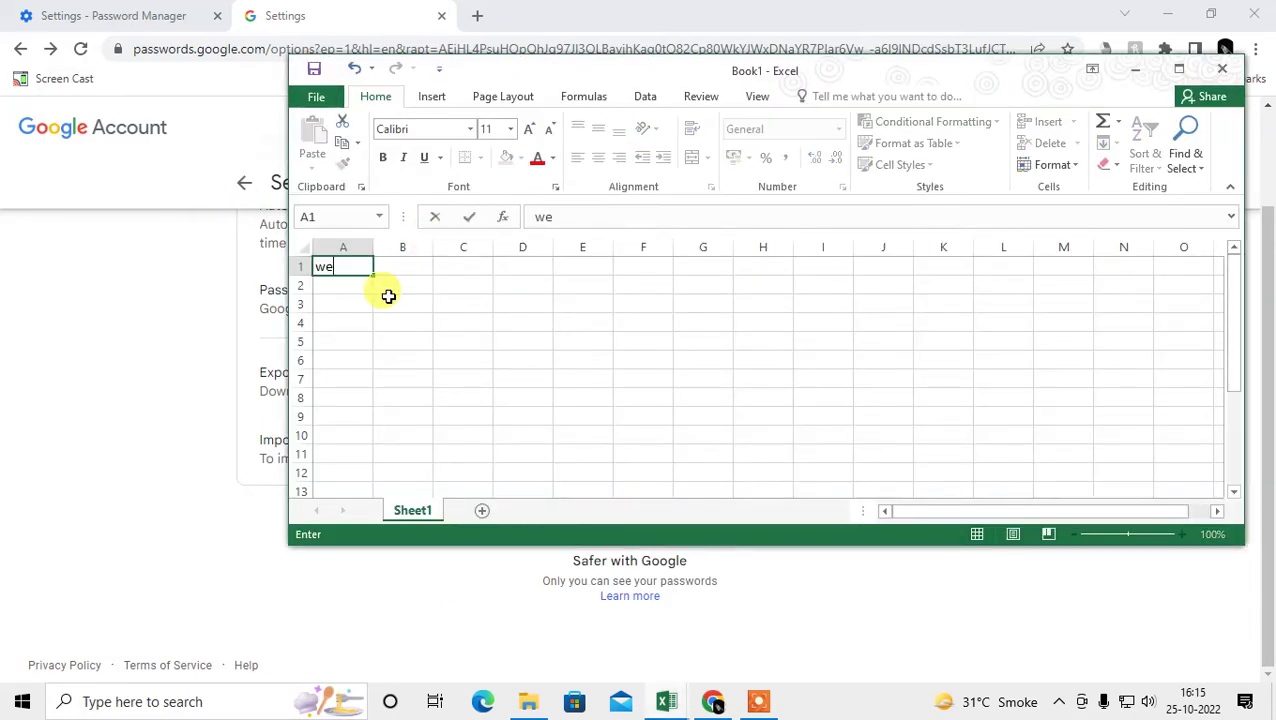
type("bsite")
key("Return")
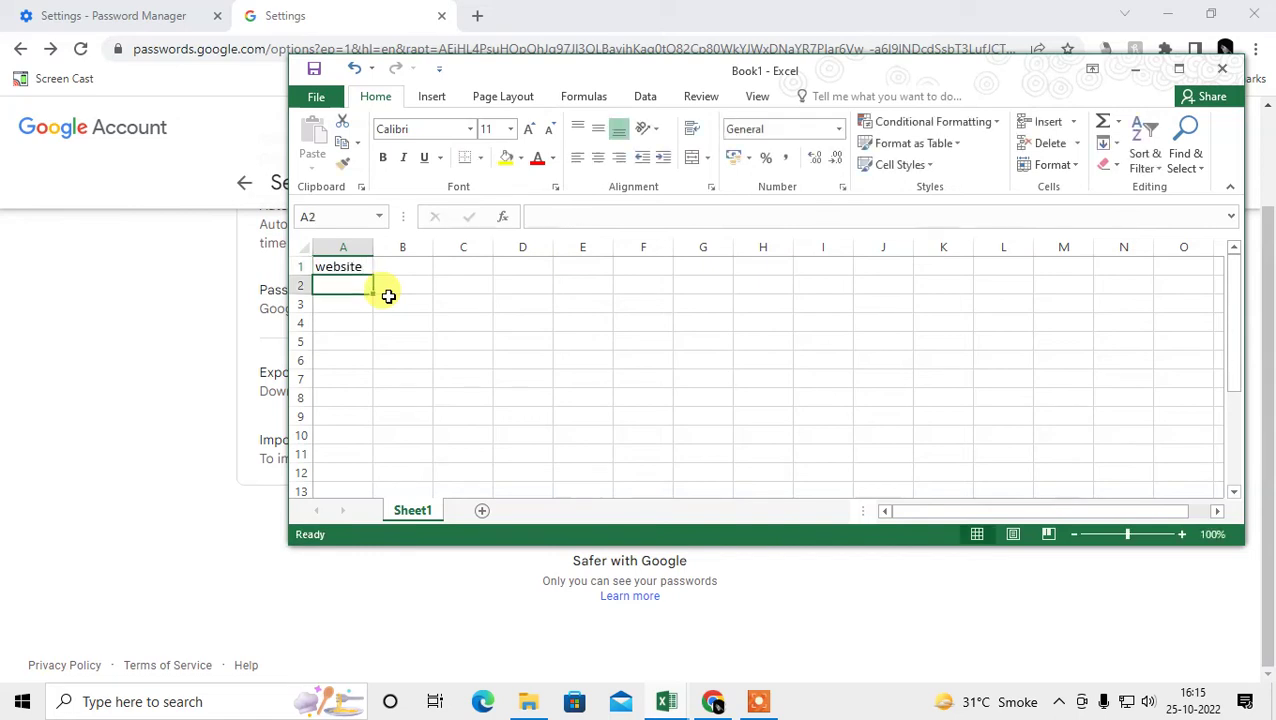
key("Up")
key("Right")
type("u")
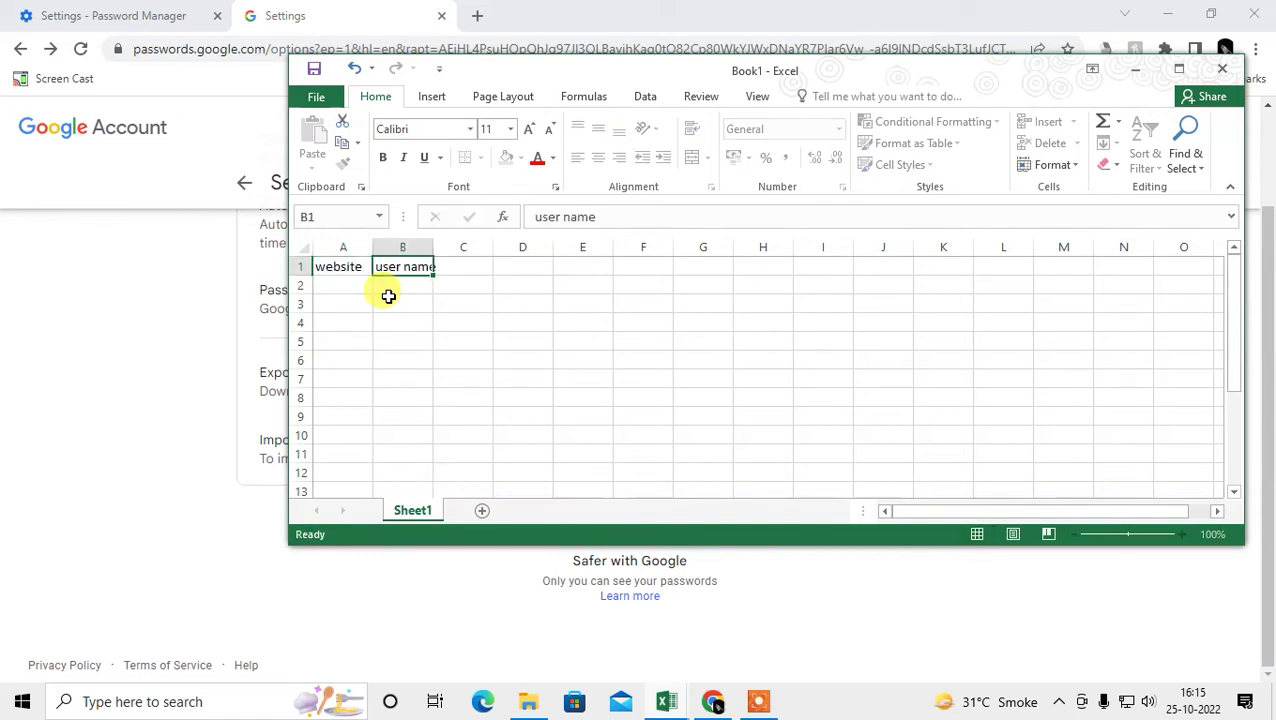
key("Right")
type("pa")
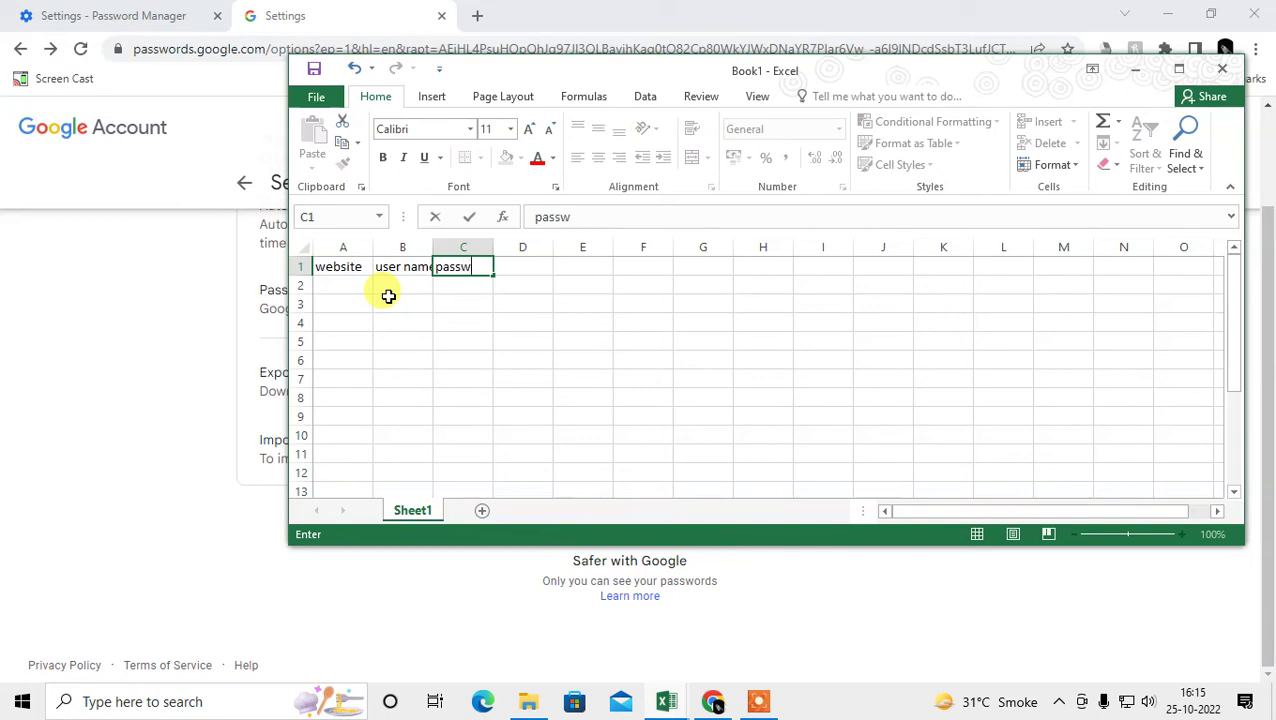
key("Left")
key("Left")
Fill A2:C2 with the sample values asdfasd, as and asdf
key("Down")
type("asdfasd")
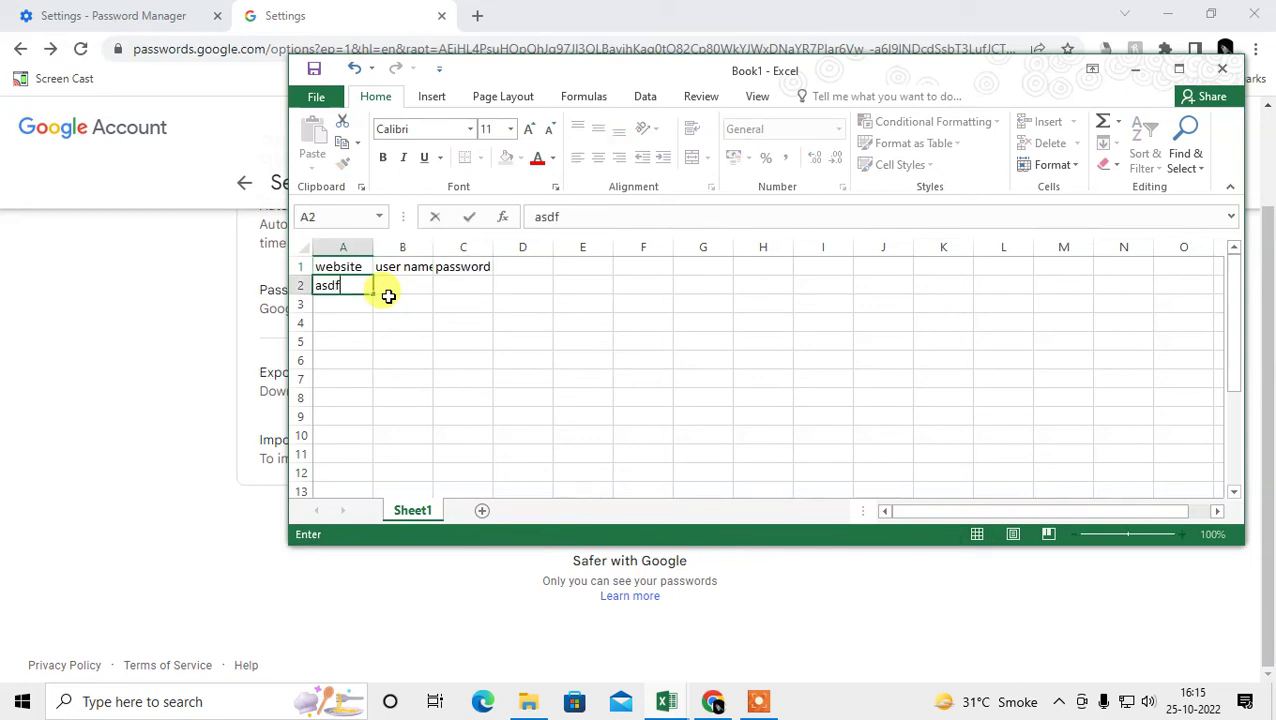
key("Right")
type("as")
key("Right")
type("asdf")
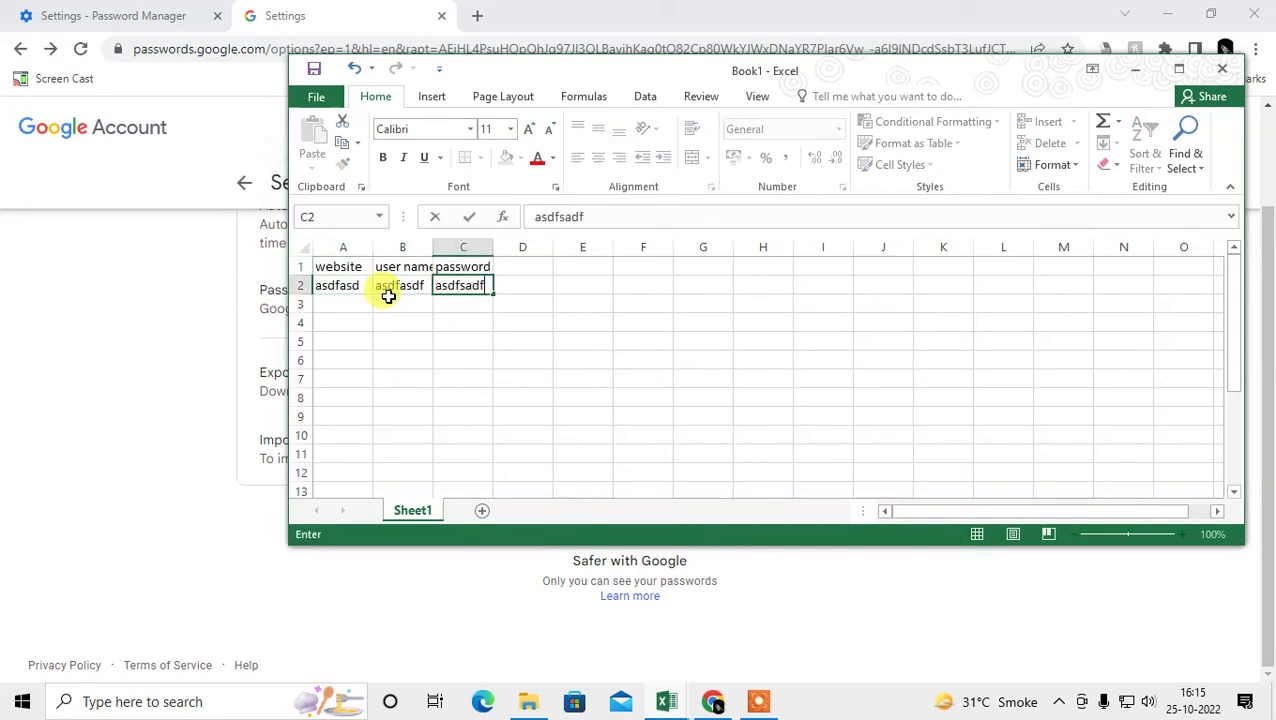
left_click(316, 96)
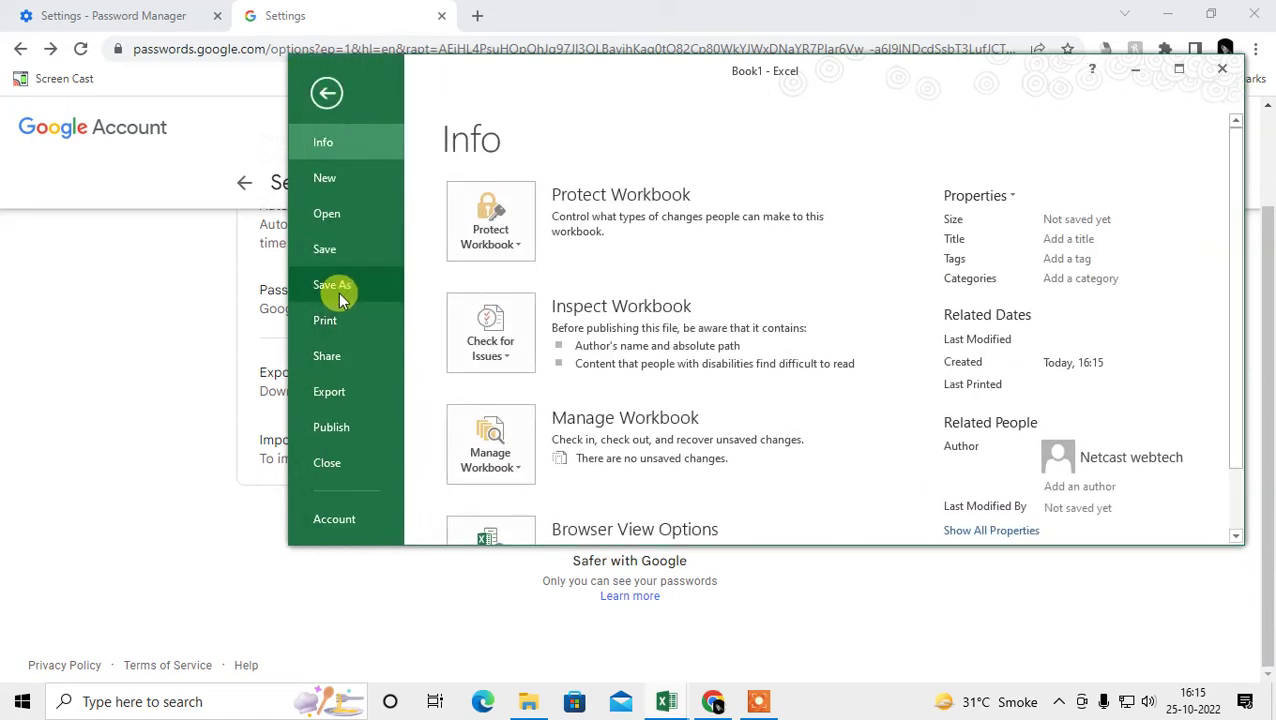
Pick CSV (Comma delimited) in Save As, cancel, then close Excel without saving
left_click(336, 288)
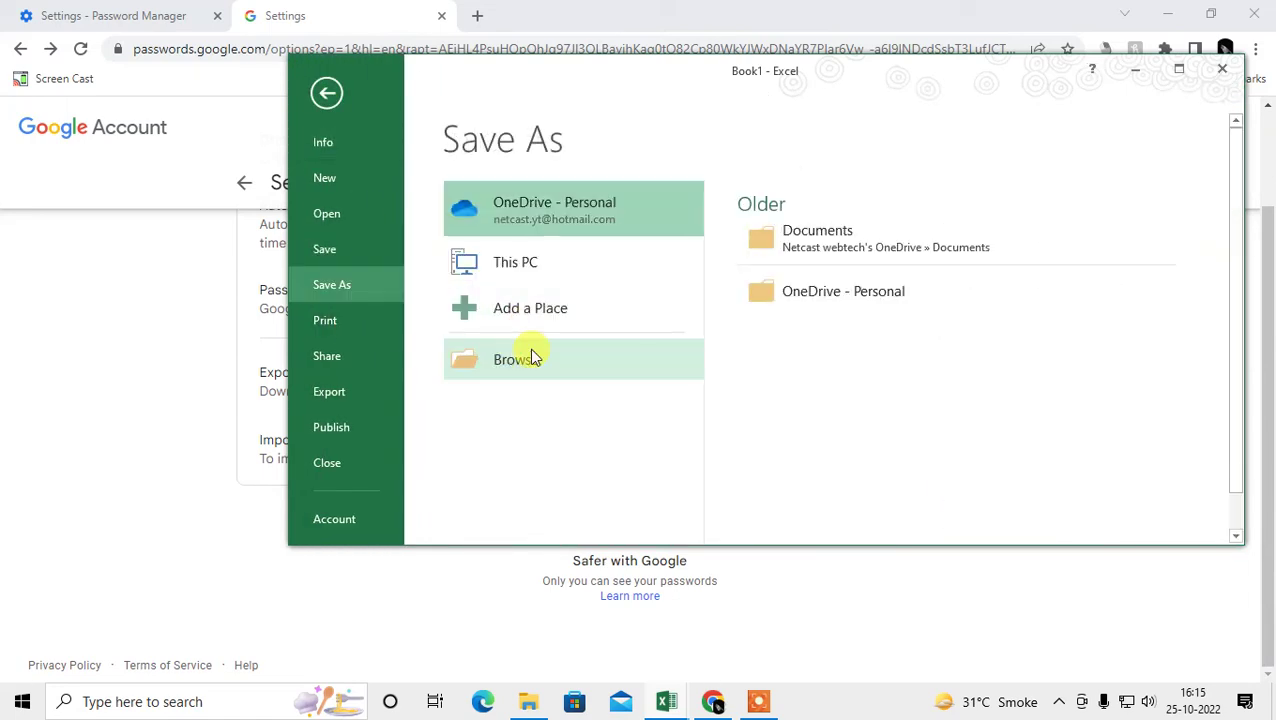
left_click(533, 358)
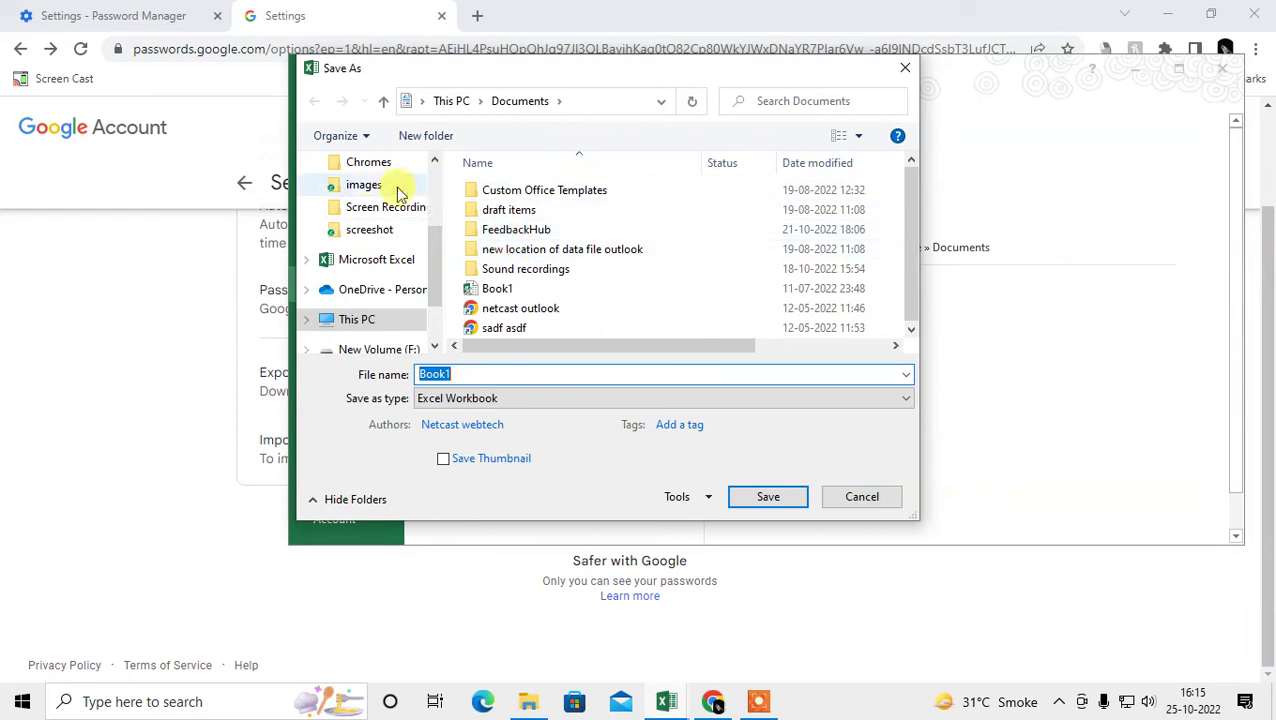
left_click(478, 401)
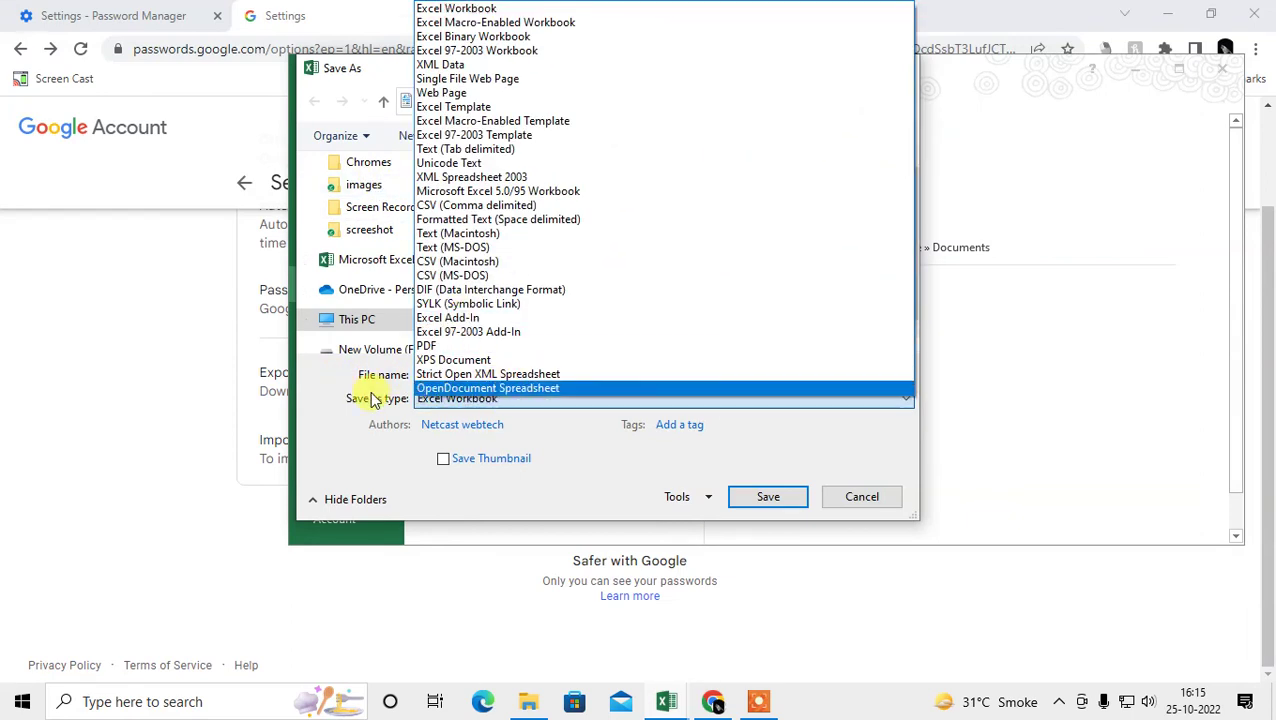
left_click(494, 207)
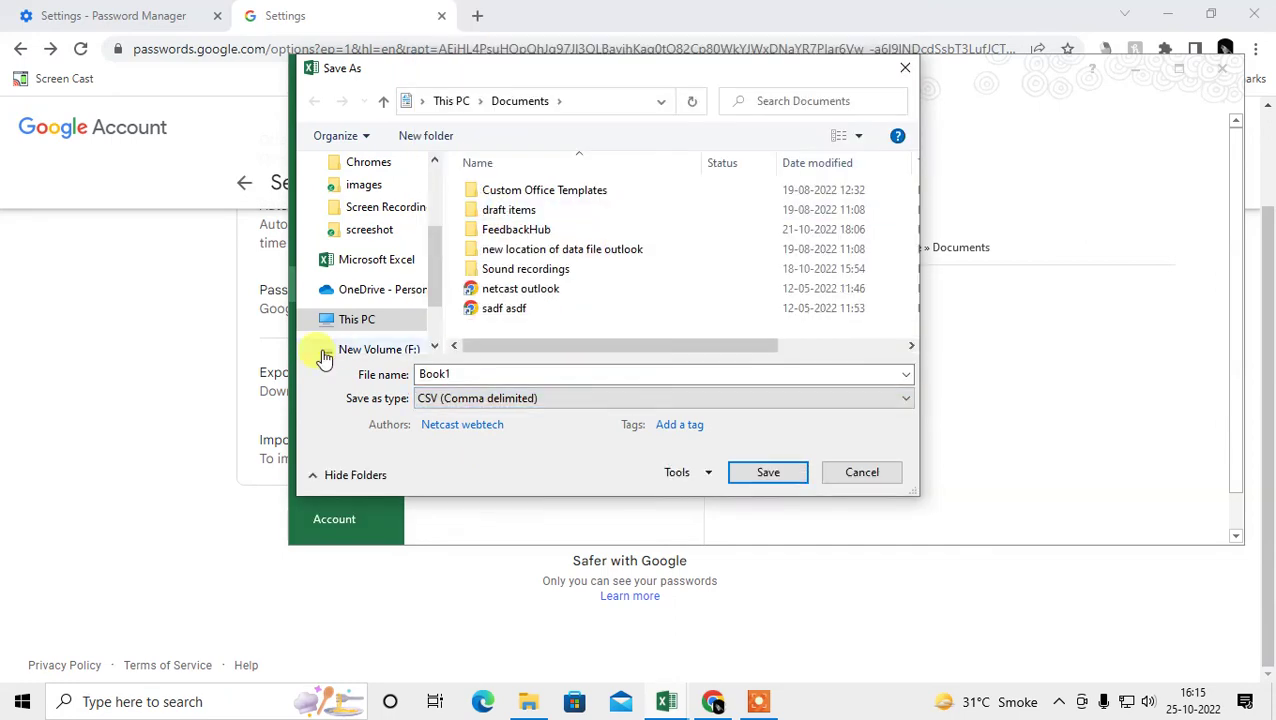
left_click(862, 473)
left_click(1224, 70)
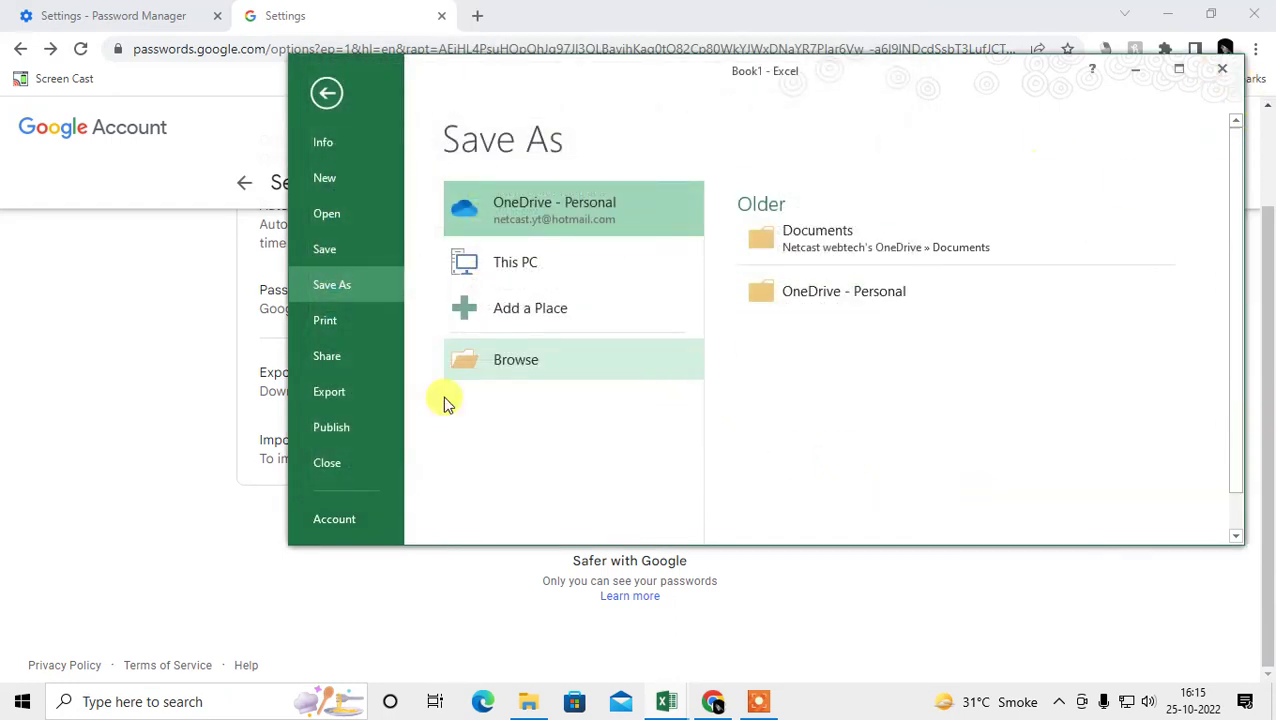
left_click(660, 370)
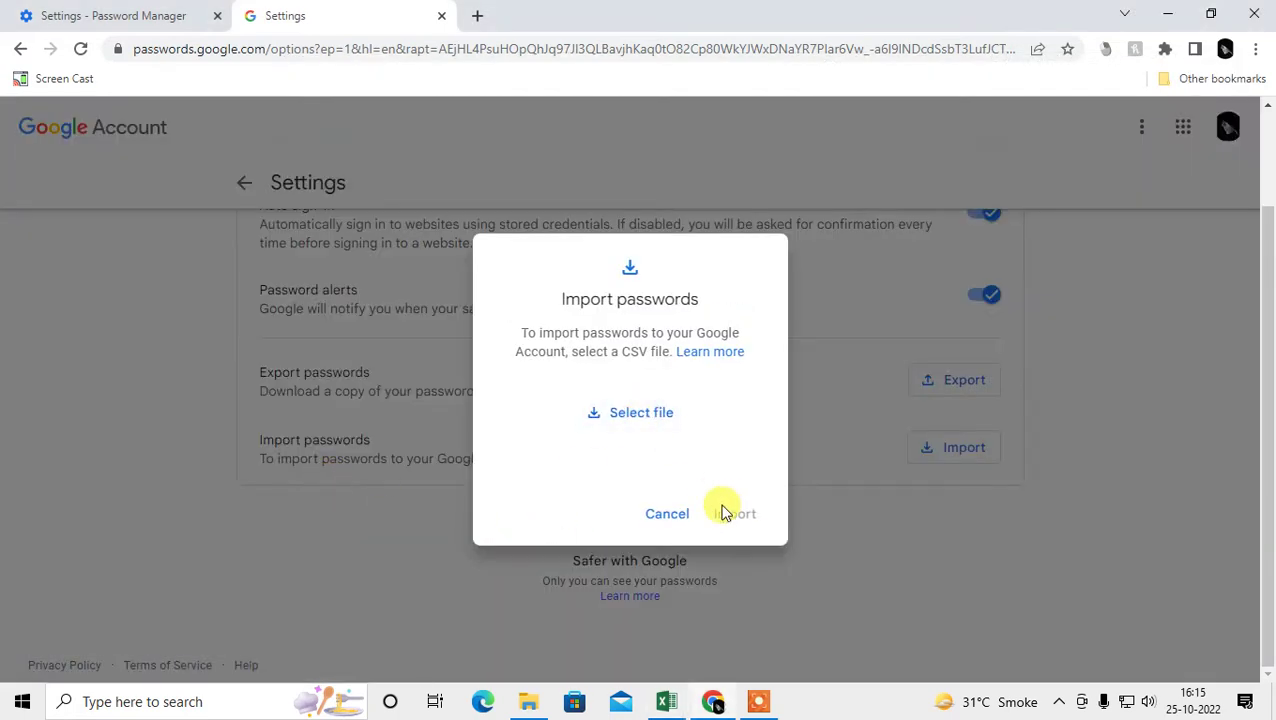
Cancel the password import, revisit the account list and settings, then return to Chrome's Password Manager tab
left_click(666, 514)
scroll(592, 461, "up", 2)
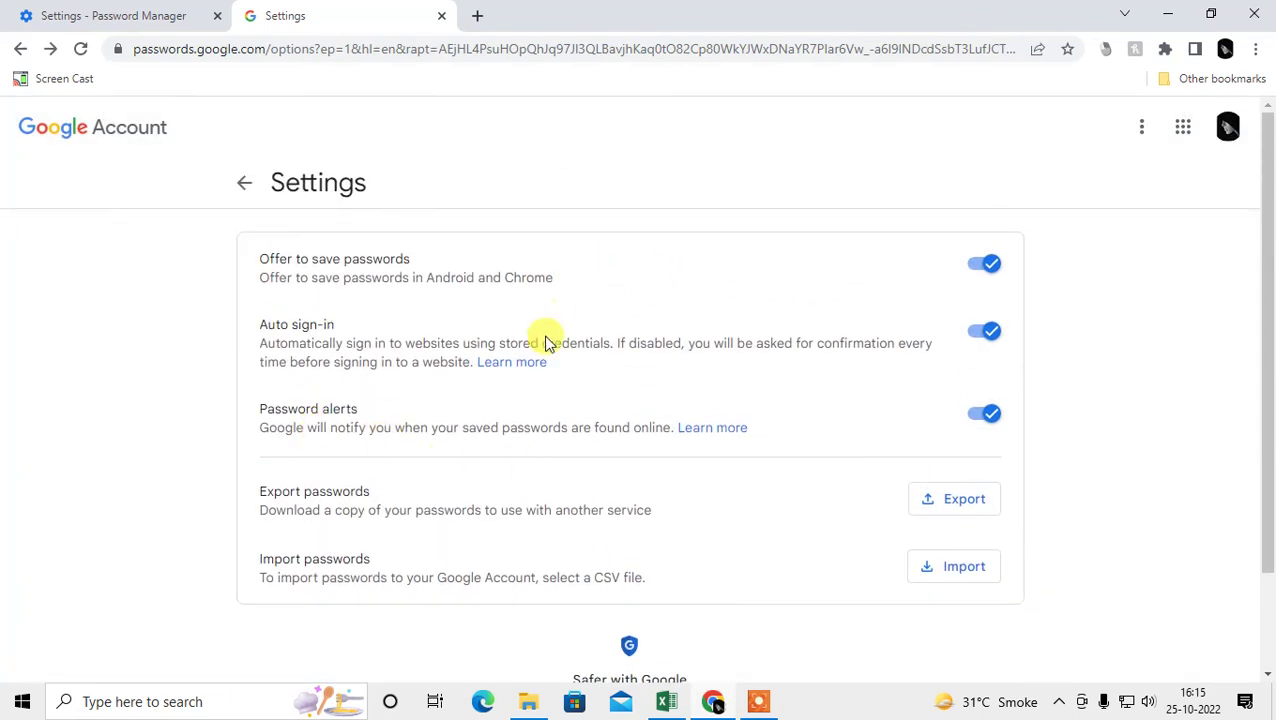
left_click(244, 186)
scroll(712, 419, "down", 3)
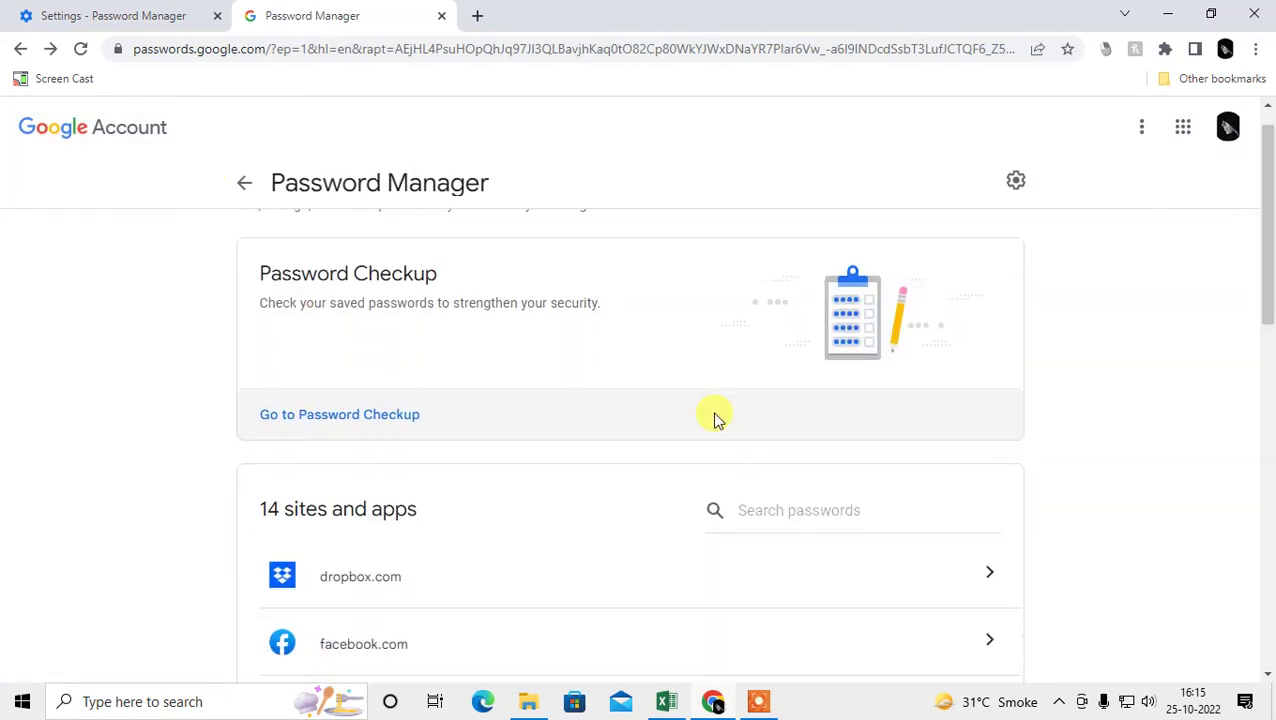
scroll(716, 410, "up", 2)
scroll(572, 413, "down", 7)
scroll(601, 444, "up", 3)
scroll(640, 440, "up", 4)
left_click(1016, 180)
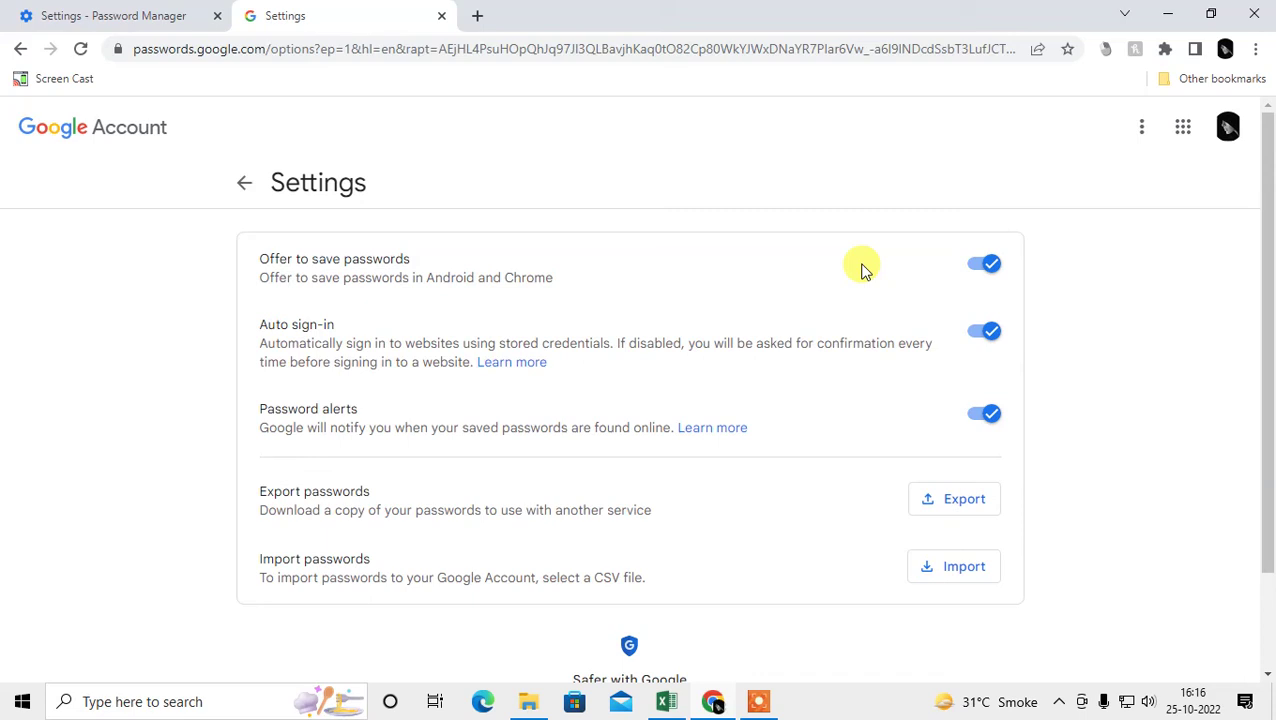
left_click(25, 10)
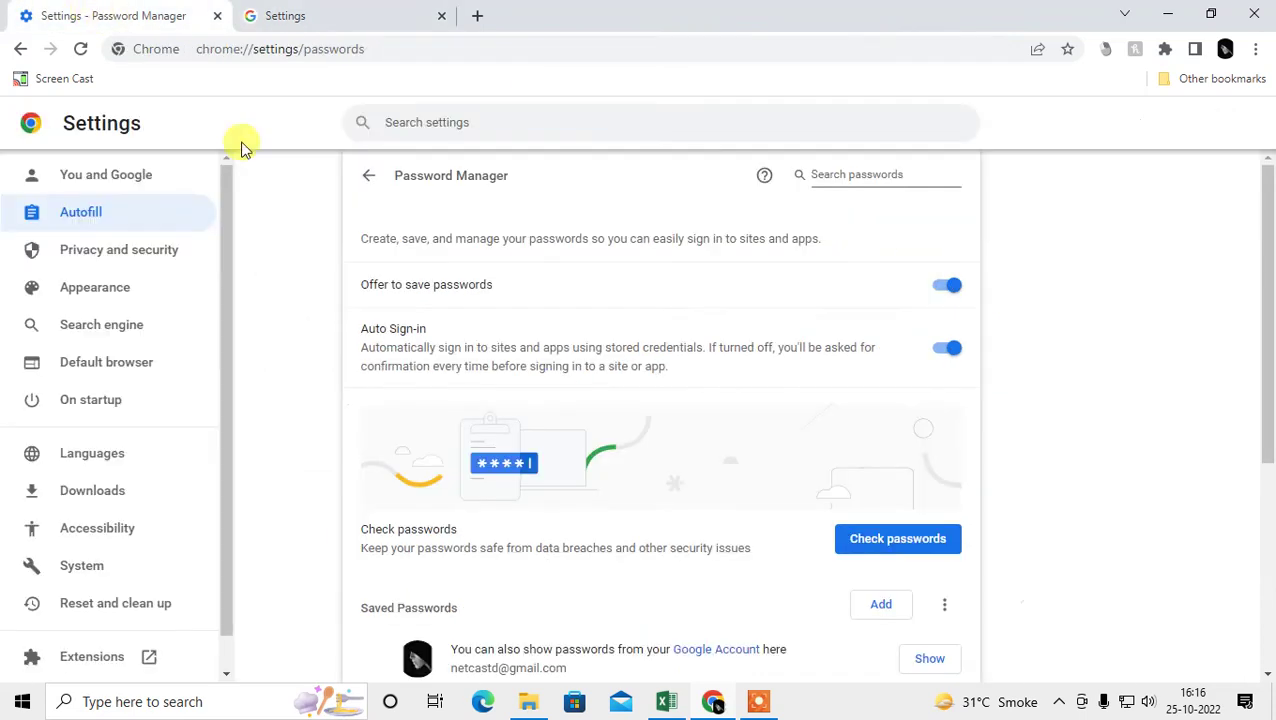
scroll(763, 436, "down", 2)
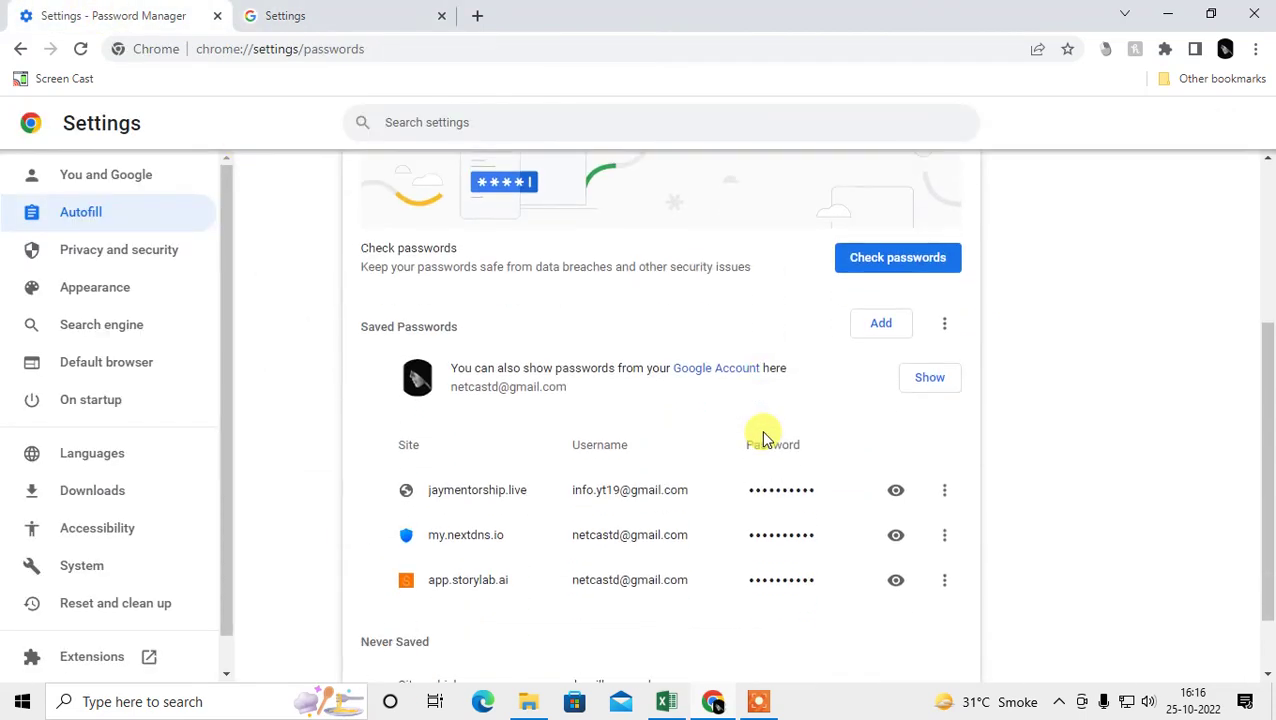
left_click(881, 323)
type("asdfsad")
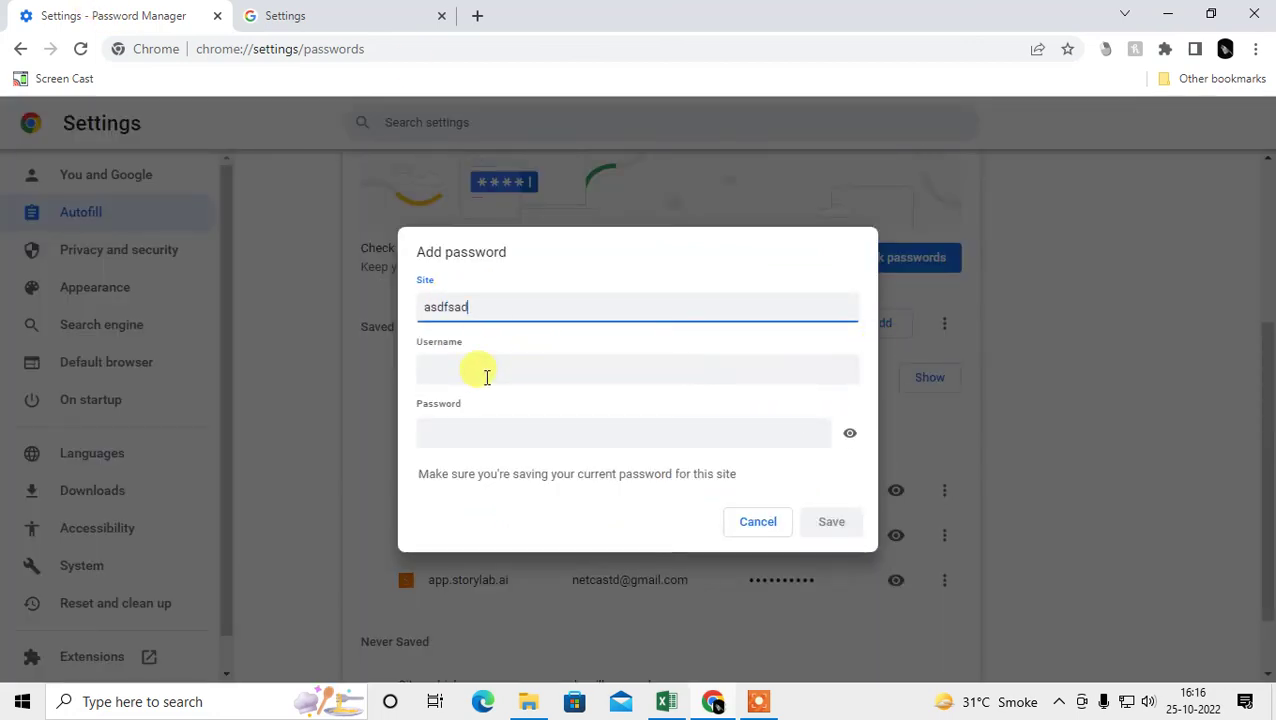
left_click(486, 371)
type("asdfasdfas")
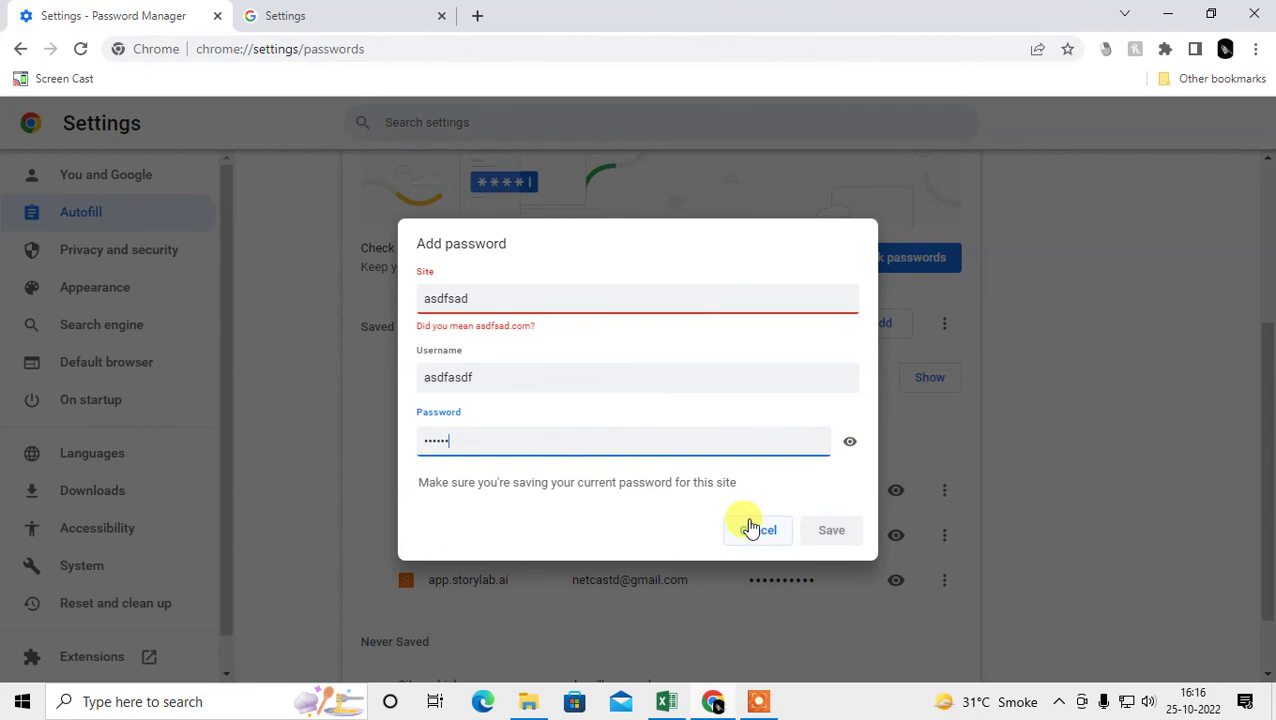
left_click(770, 530)
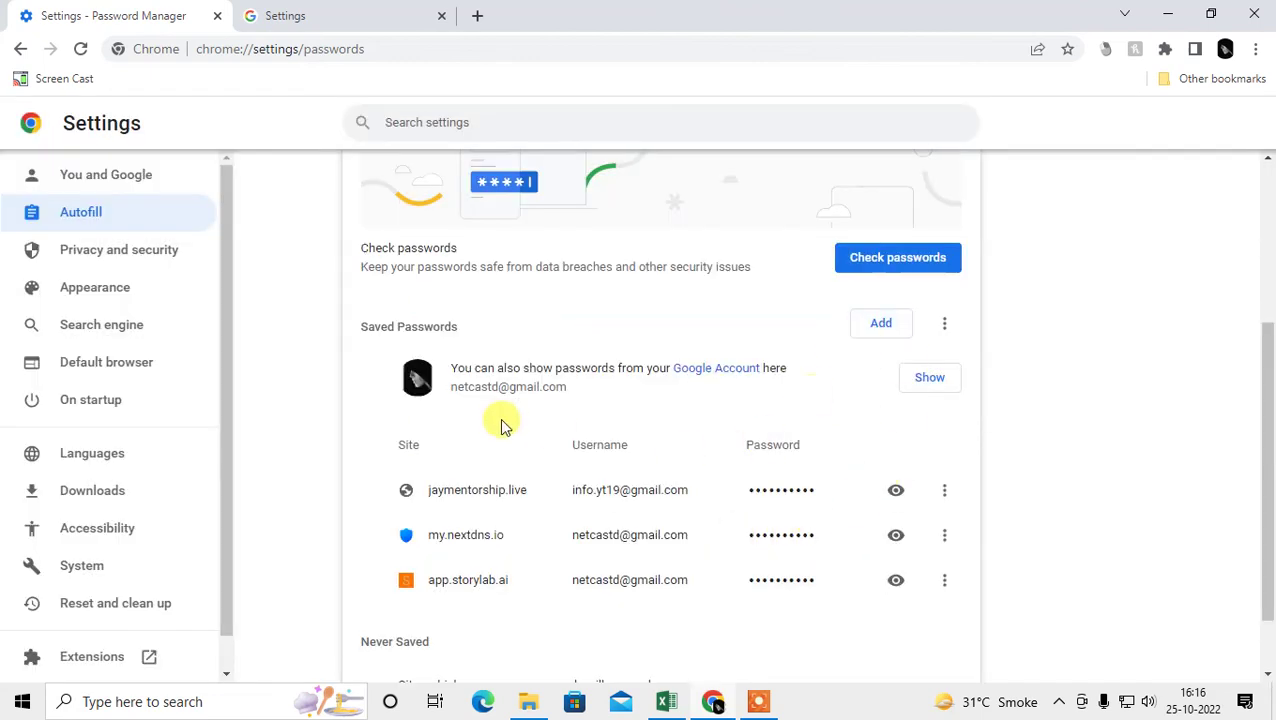
scroll(650, 525, "down", 1)
scroll(678, 532, "up", 4)
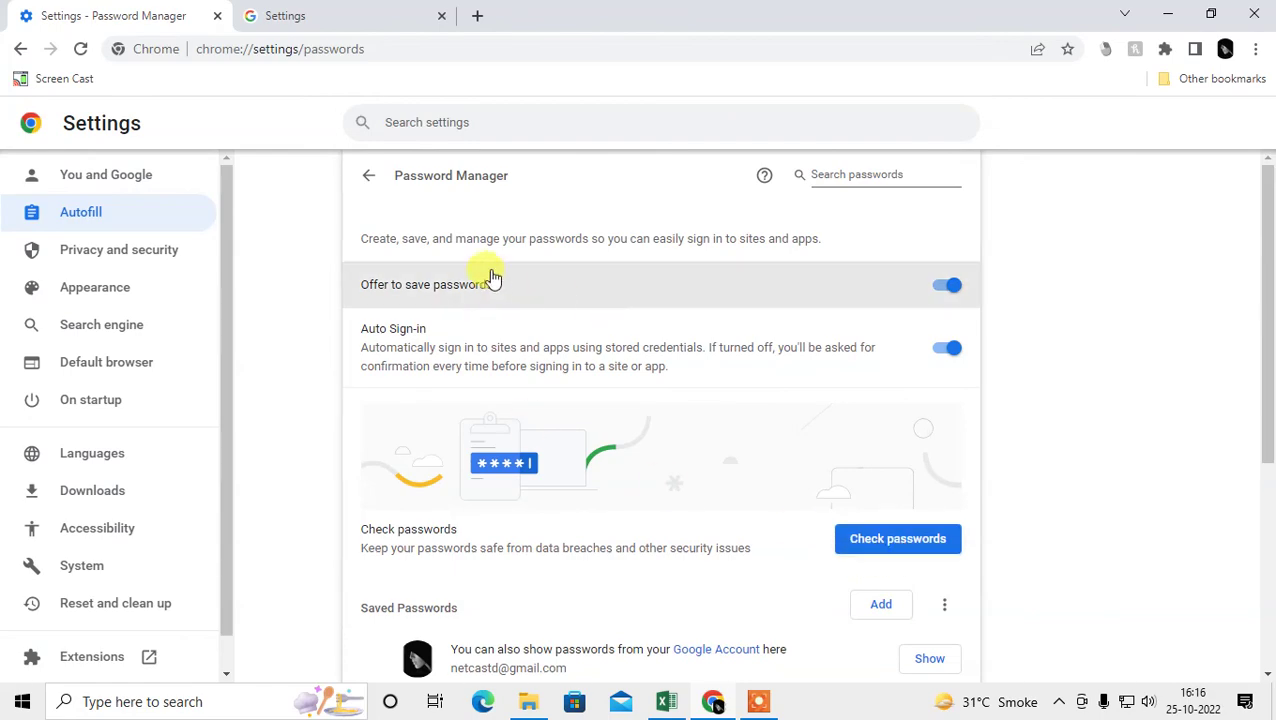
scroll(658, 365, "down", 4)
scroll(704, 377, "up", 4)
left_click(1225, 48)
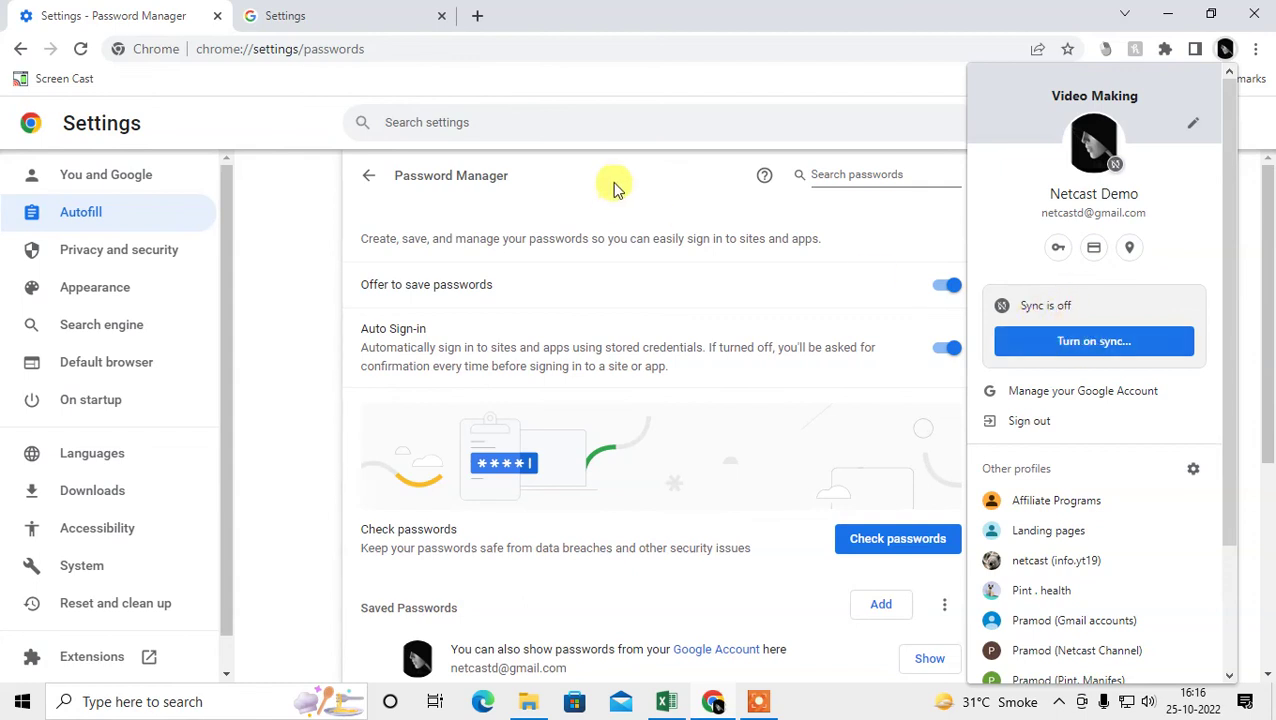
left_click(282, 199)
scroll(560, 410, "down", 4)
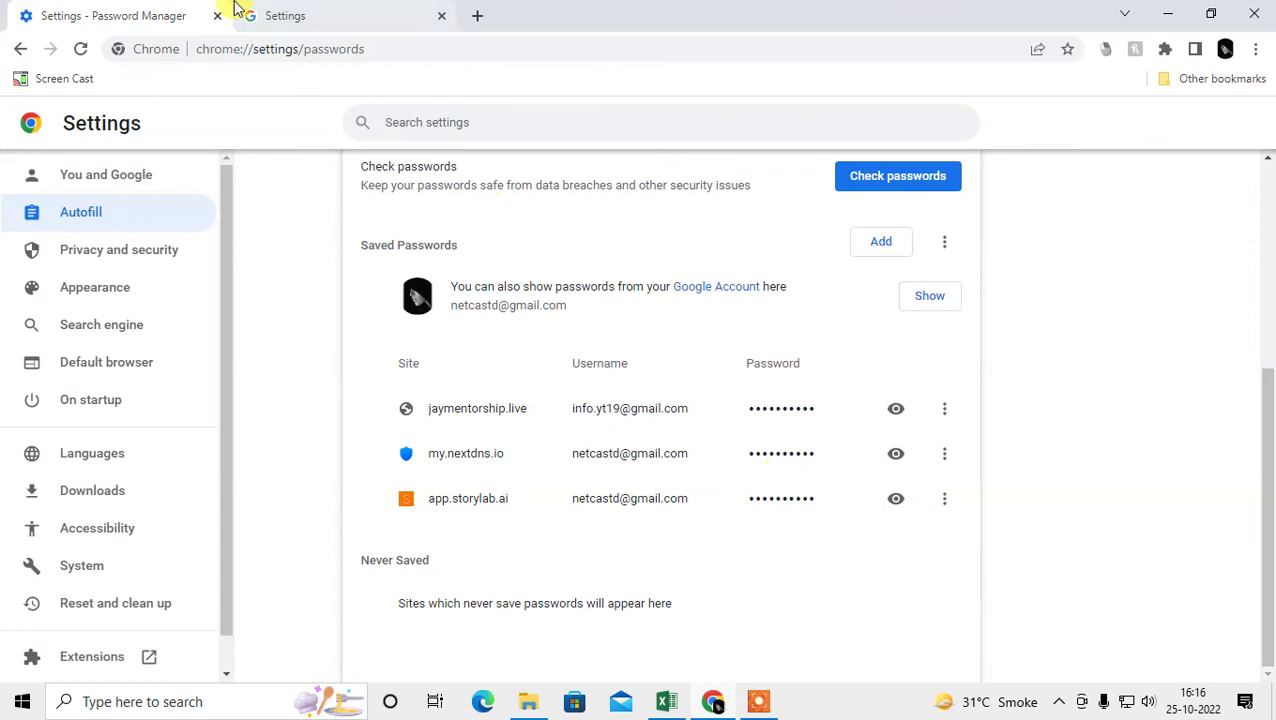
left_click(308, 10)
left_click(244, 182)
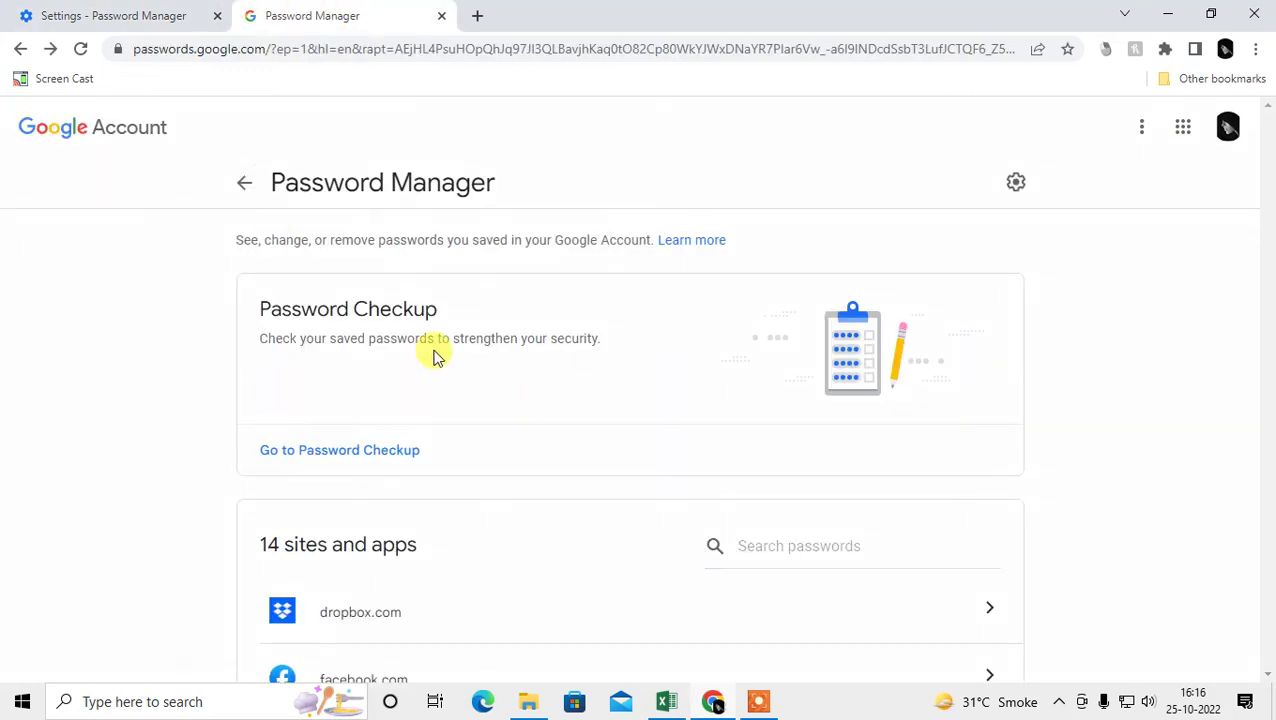
scroll(480, 400, "down", 2)
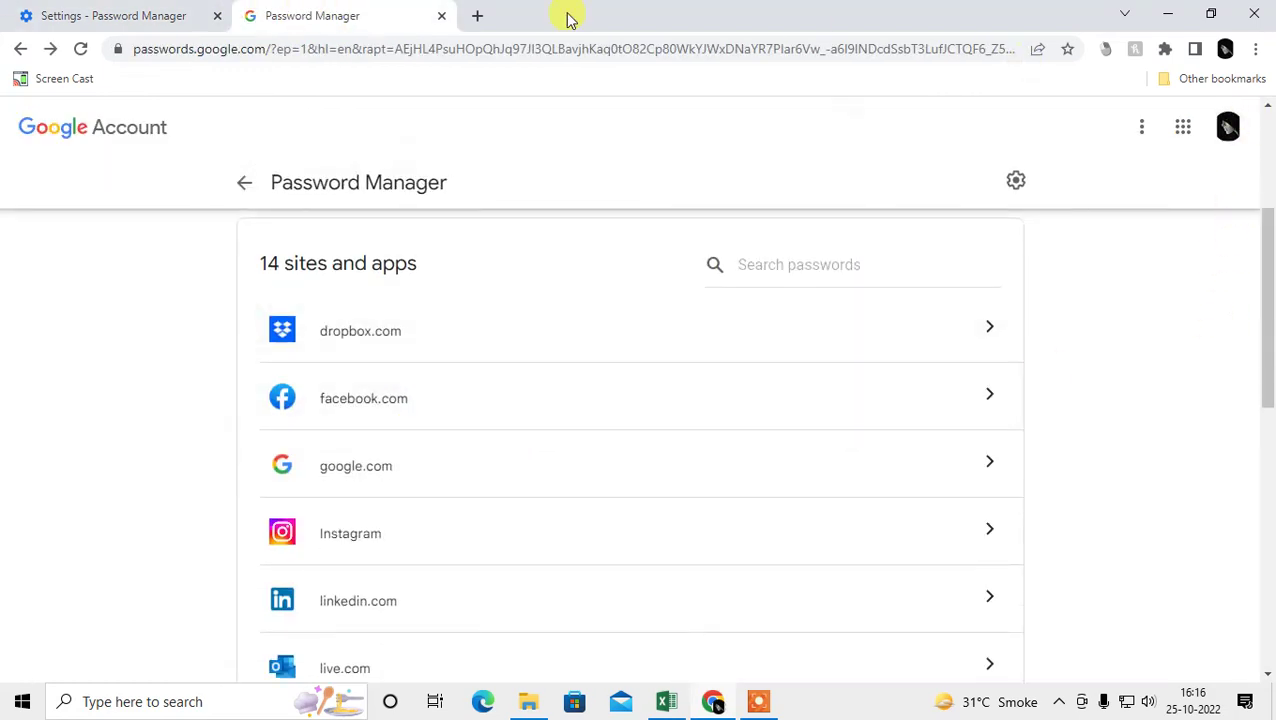
scroll(462, 460, "up", 1)
scroll(462, 460, "up", 2)
left_click(142, 14)
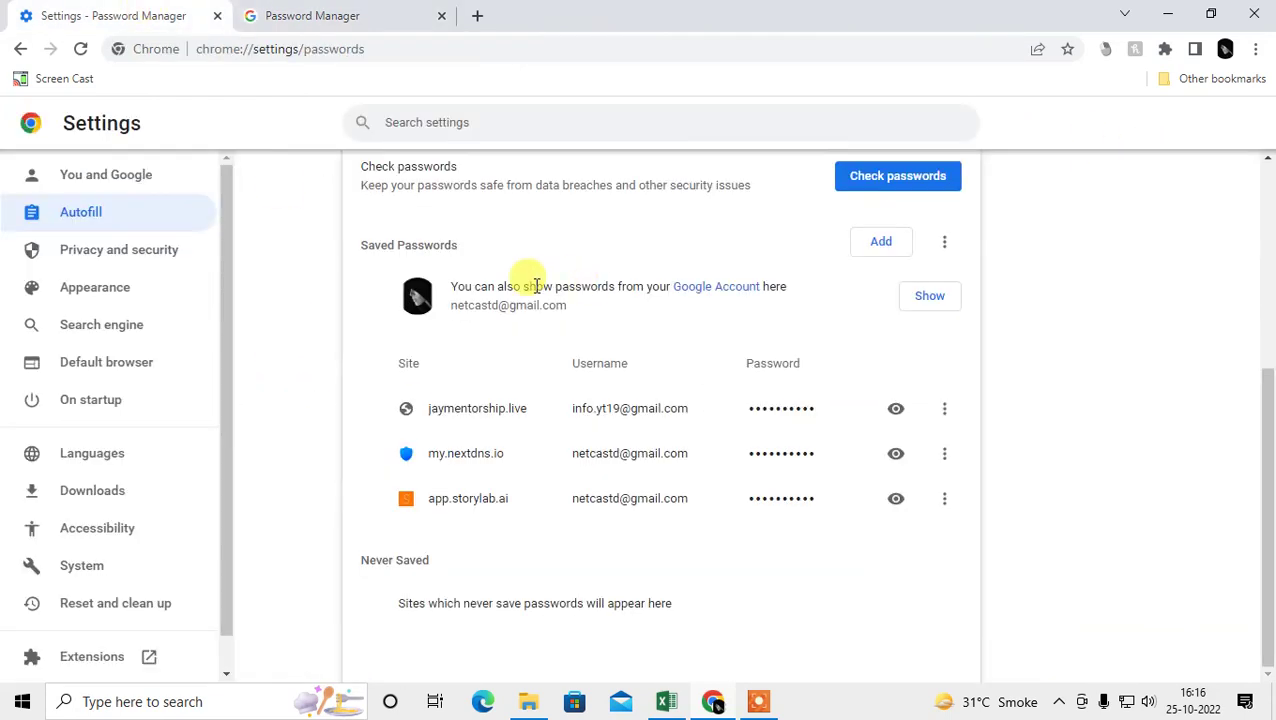
scroll(680, 380, "up", 4)
scroll(725, 398, "down", 1)
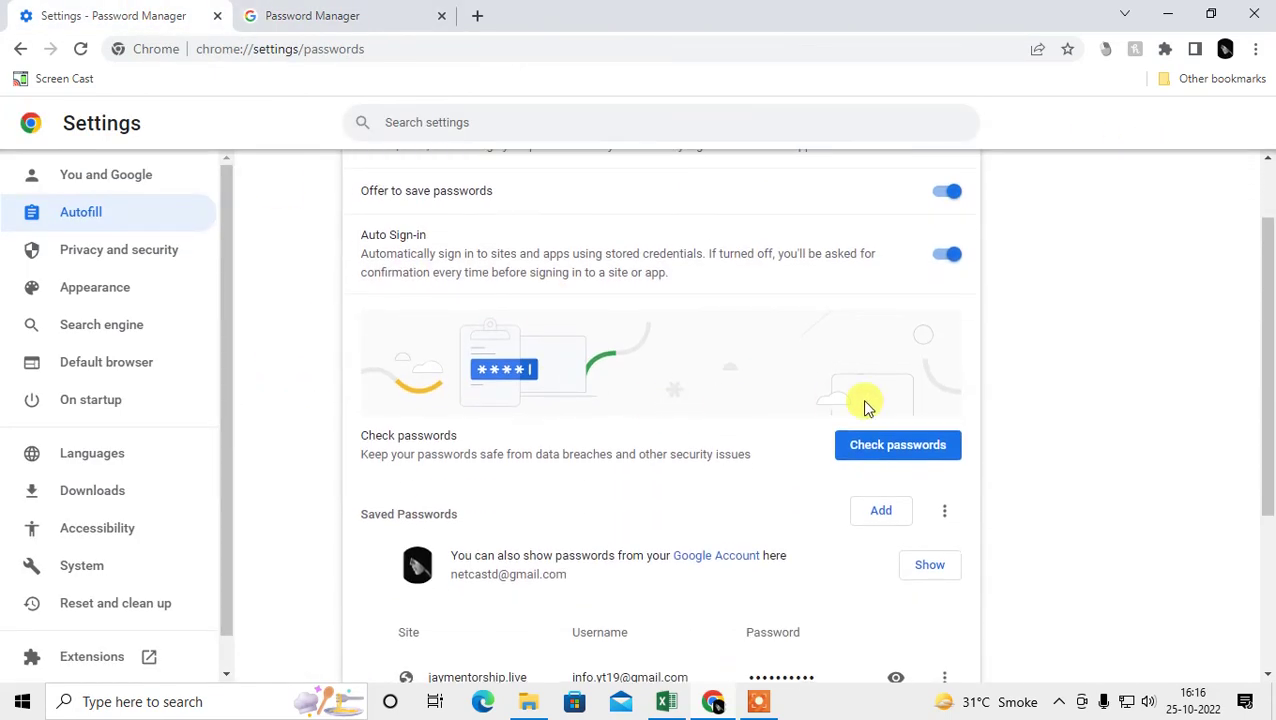